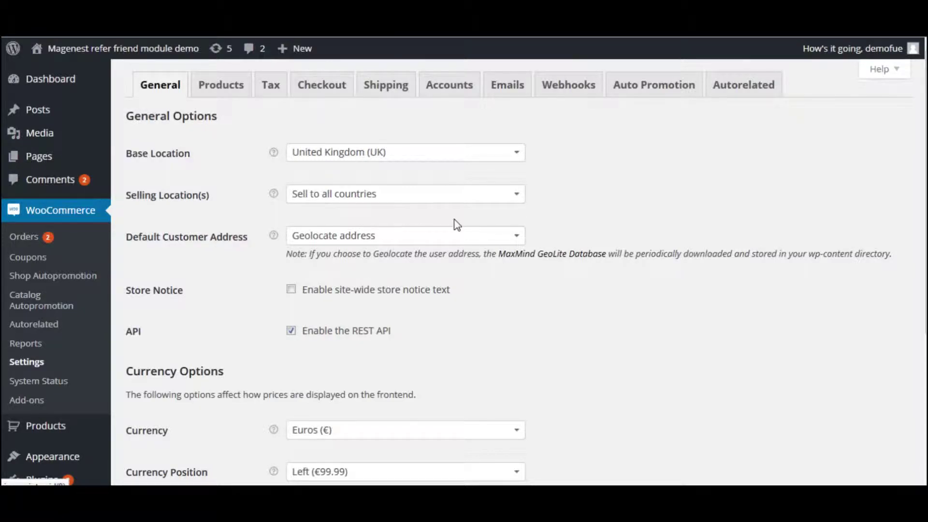
# Look over the Auto Promotion settings and the list of existing shop autopromotions.
pyautogui.click(651, 93)
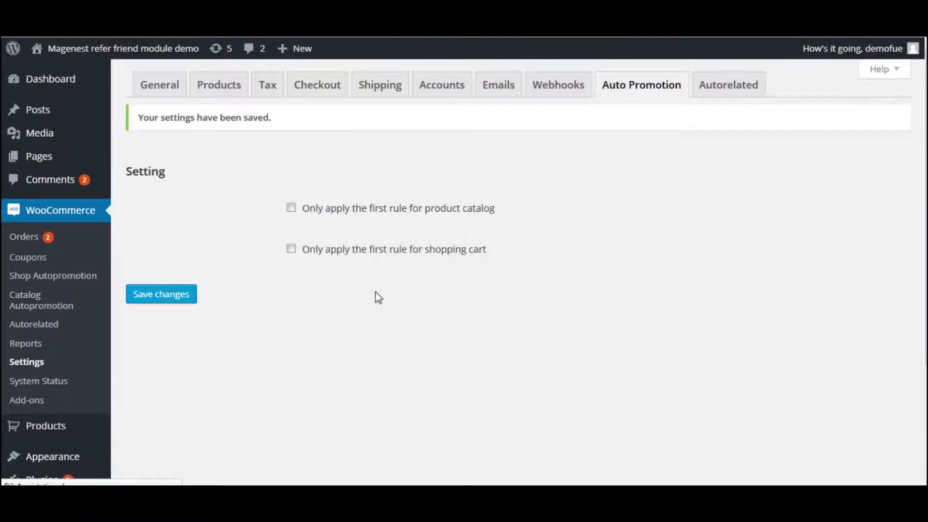
pyautogui.click(62, 281)
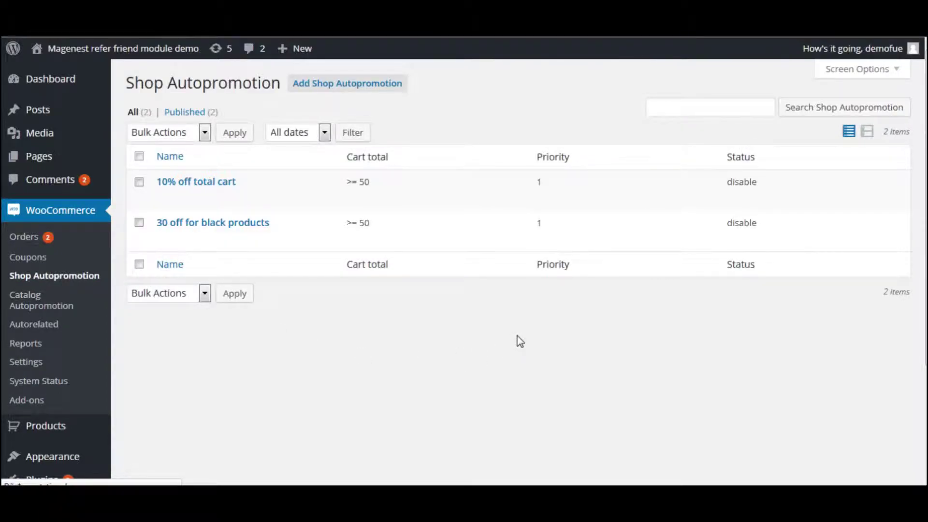
pyautogui.moveTo(207, 202)
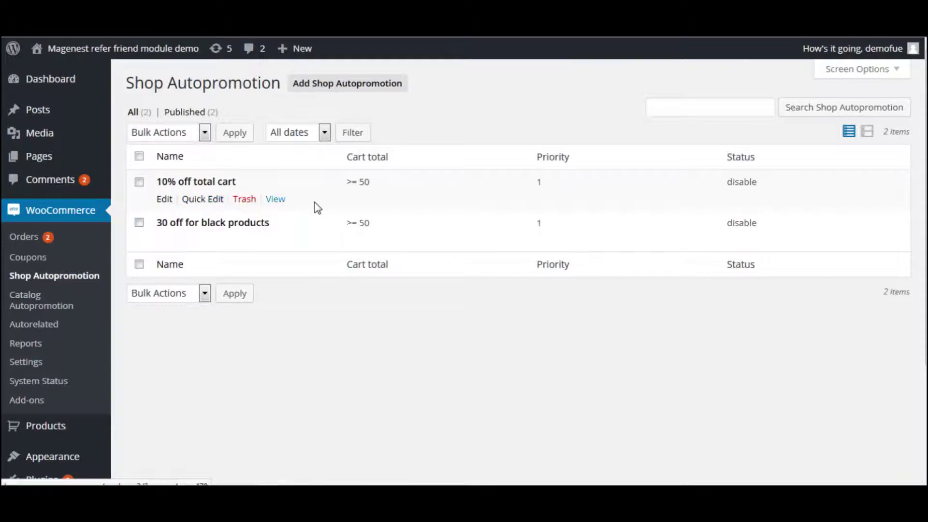
pyautogui.moveTo(748, 228)
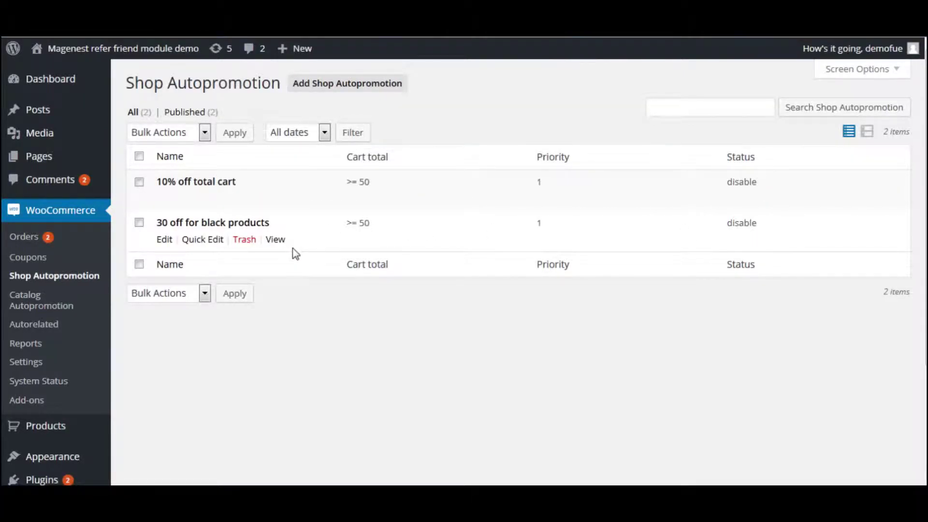
# Add a new shop autopromotion titled "20% off for total cart" with priority 1.
pyautogui.click(360, 97)
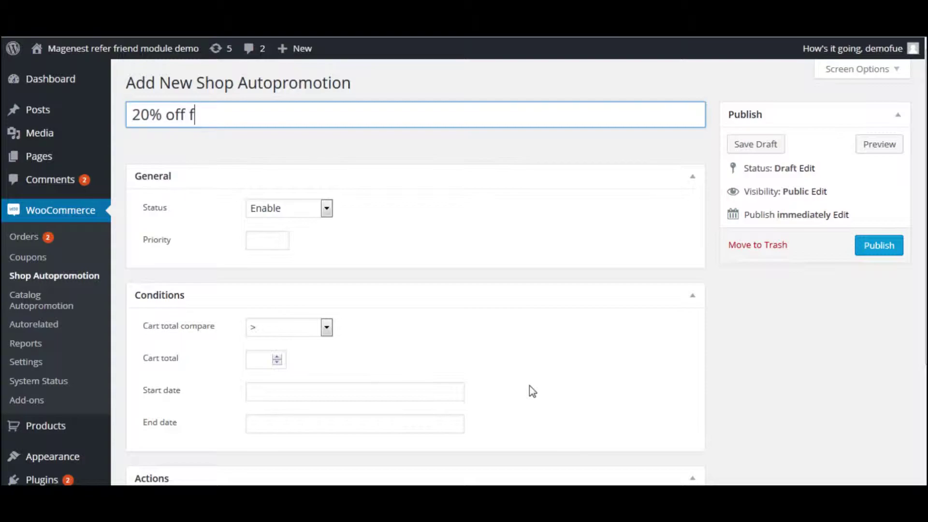
pyautogui.write('total cart')
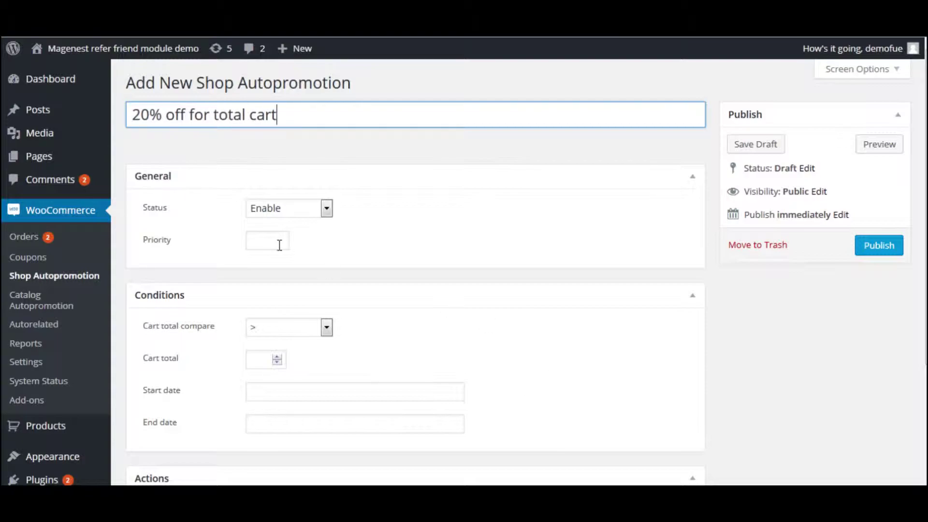
pyautogui.click(278, 244)
pyautogui.write('1')
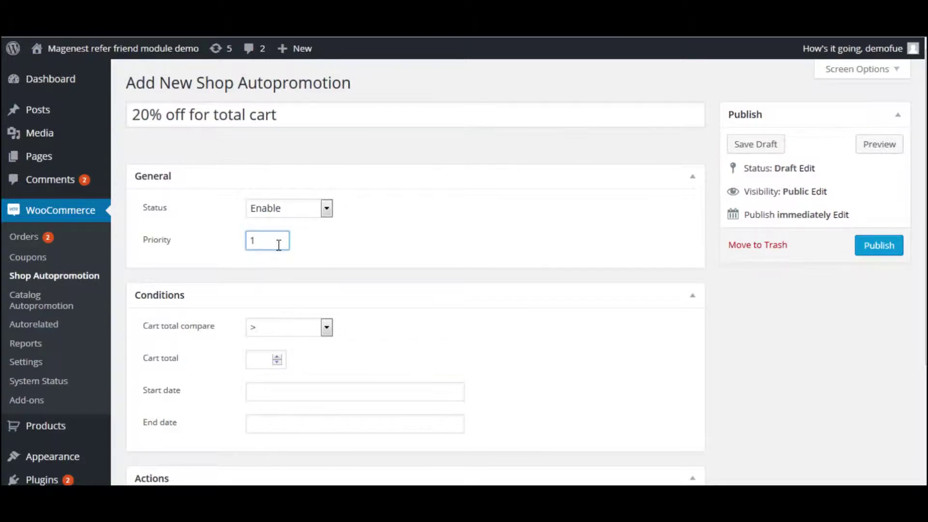
# Set the promotion's condition to a cart total of >= 30.
pyautogui.click(327, 331)
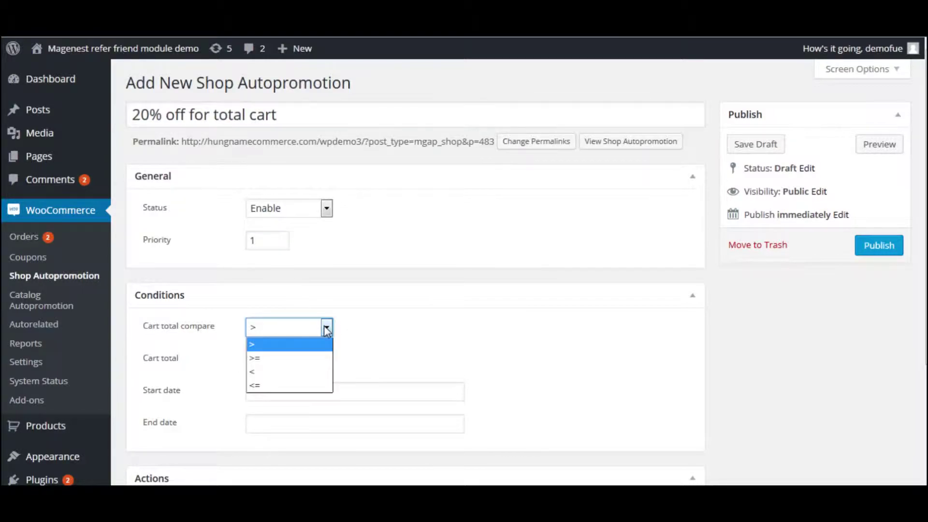
pyautogui.click(309, 357)
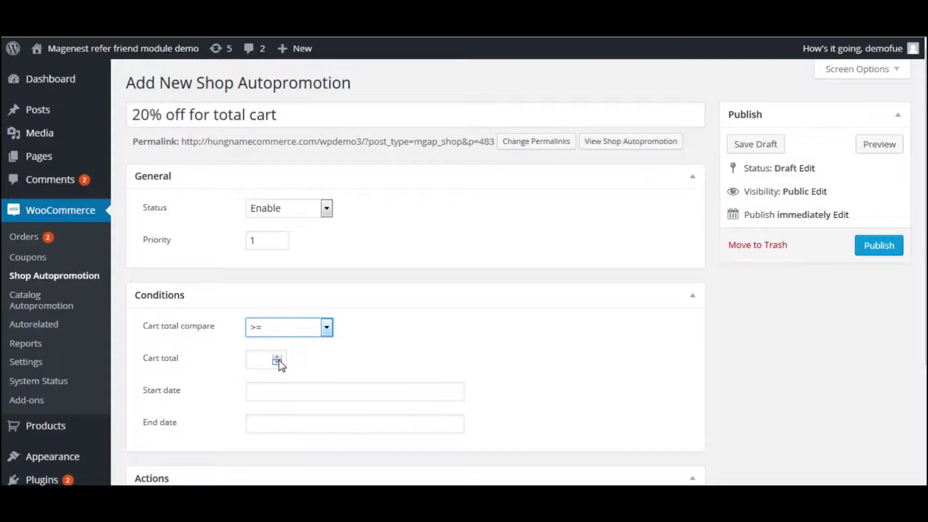
pyautogui.click(263, 360)
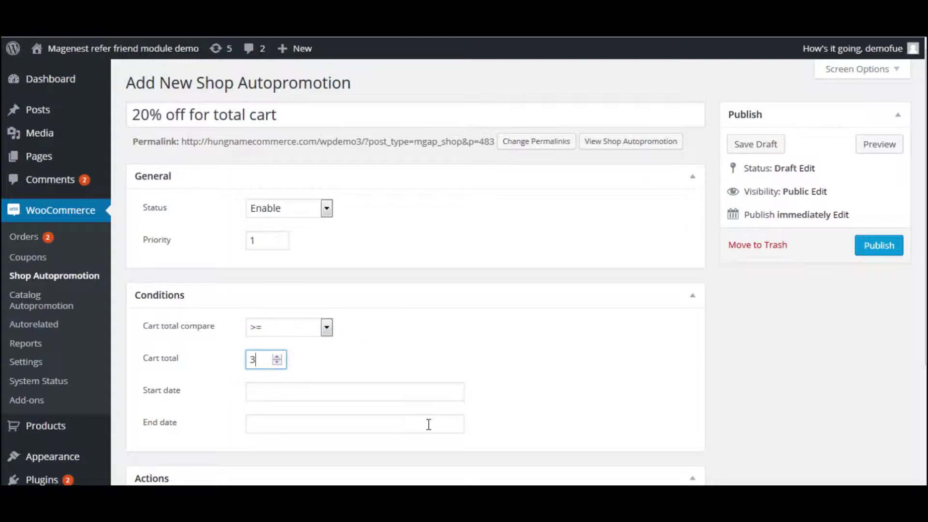
# Set the promotion's start date to 2015-06-04 and its end date to 2015-06-30.
pyautogui.click(439, 397)
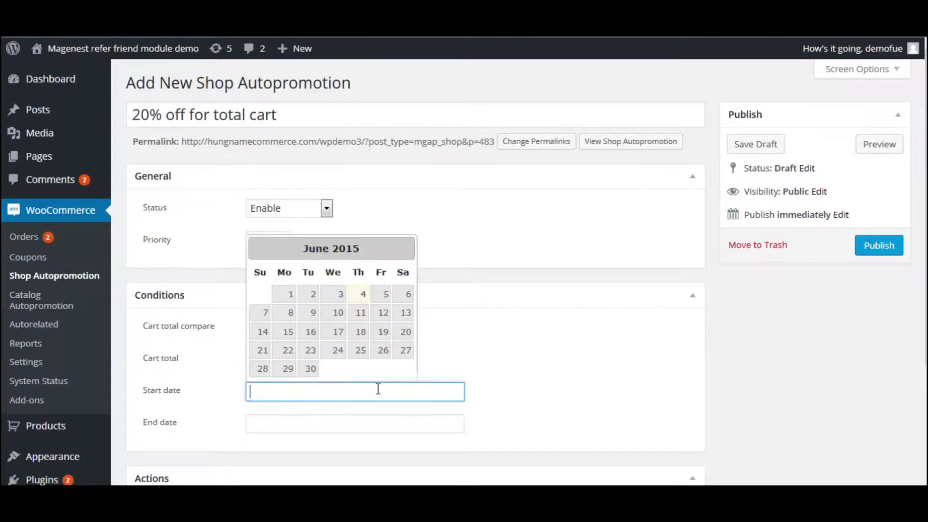
pyautogui.click(361, 294)
pyautogui.click(356, 422)
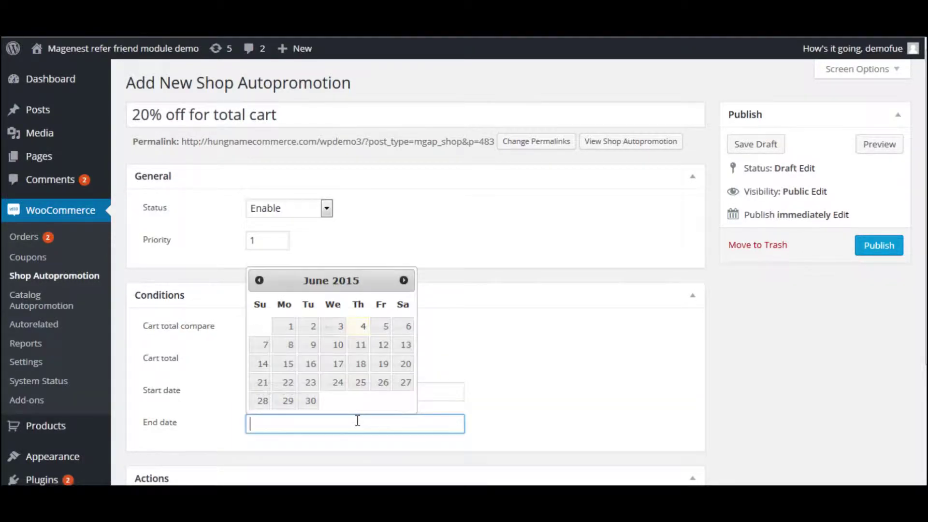
pyautogui.click(312, 401)
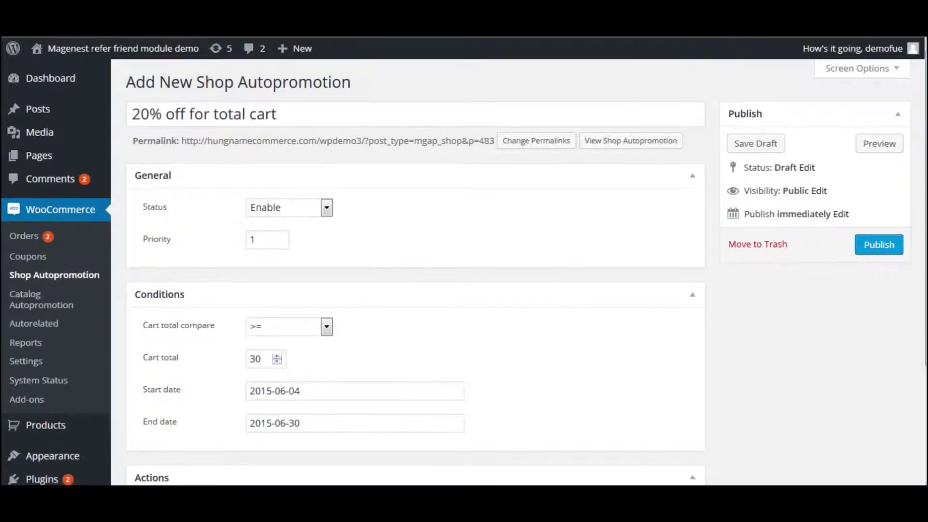
# Give the promotion a Percent discount of 20 and publish it.
pyautogui.scroll(-3, 401, 387)
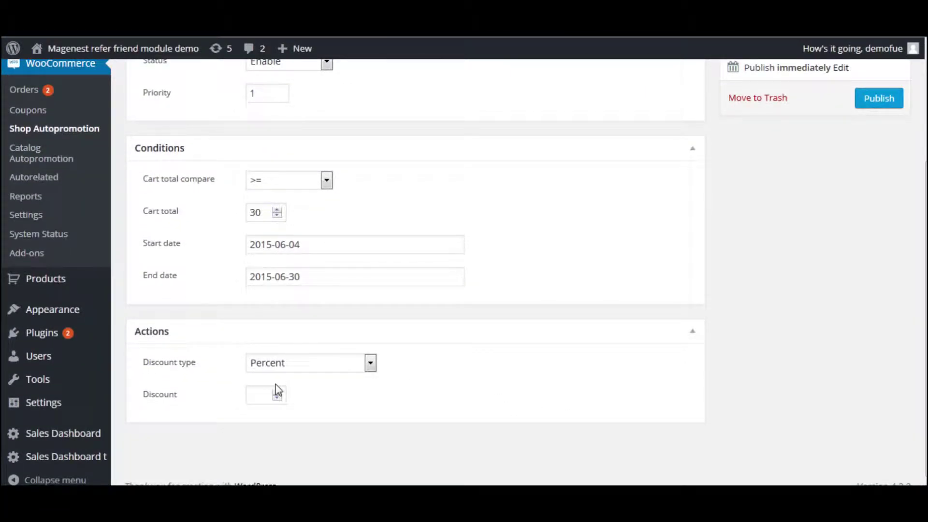
pyautogui.click(263, 396)
pyautogui.scroll(3, 464, 272)
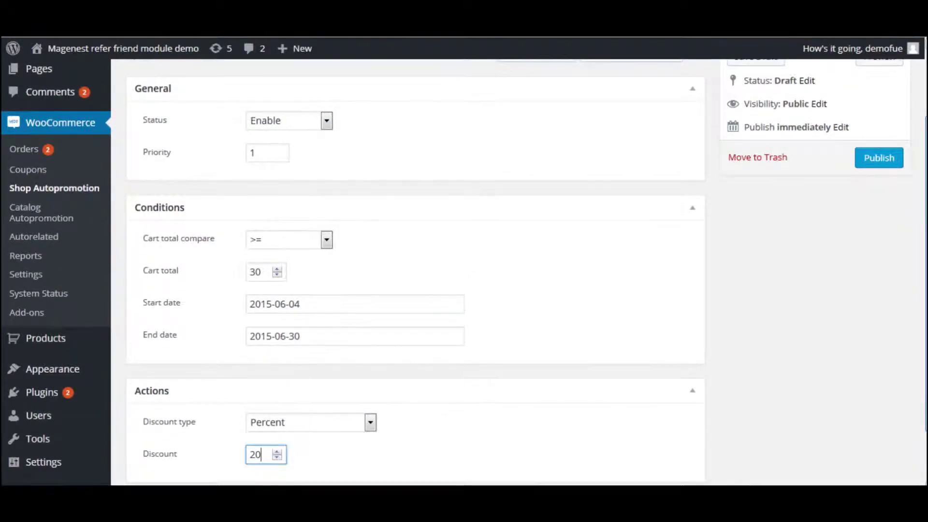
pyautogui.click(888, 246)
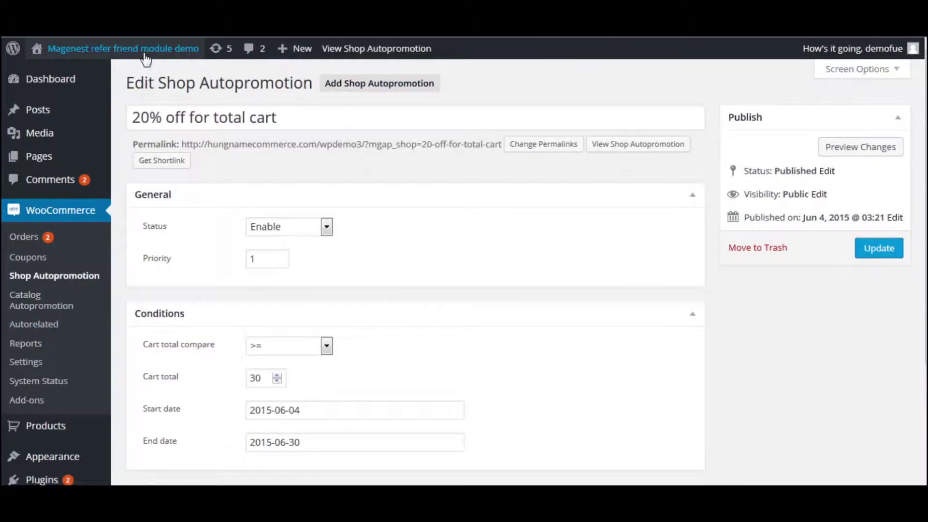
# Open the storefront in a new browser tab and show its cart page.
pyautogui.moveTo(139, 56)
pyautogui.rightClick(58, 74)
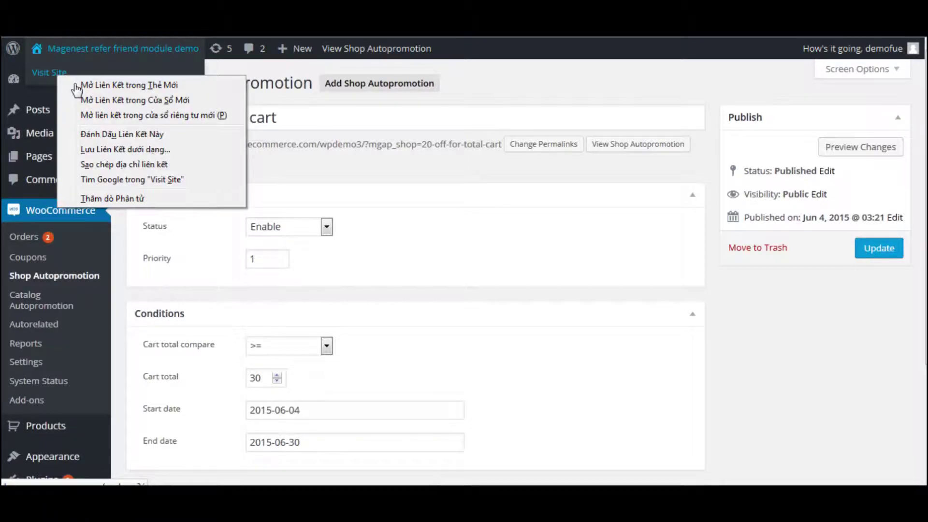
pyautogui.click(103, 86)
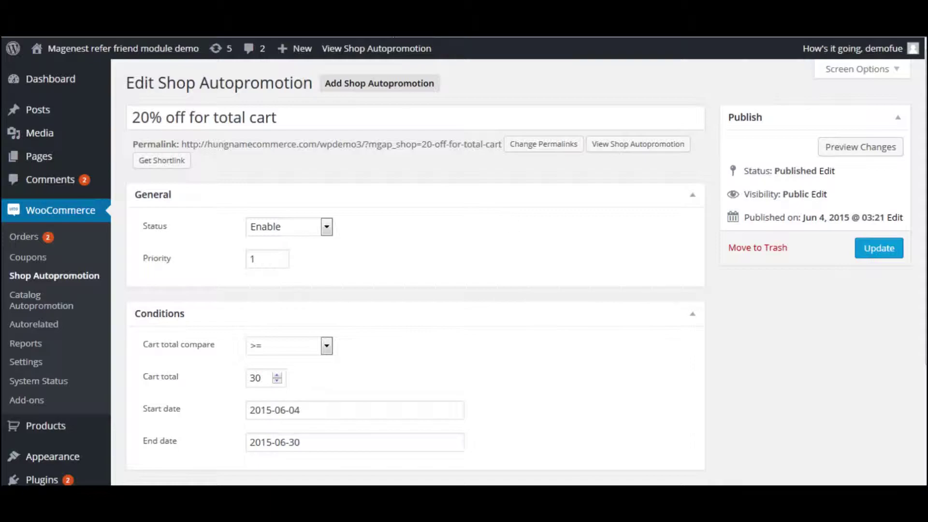
pyautogui.hotkey('ctrl', 'Tab')
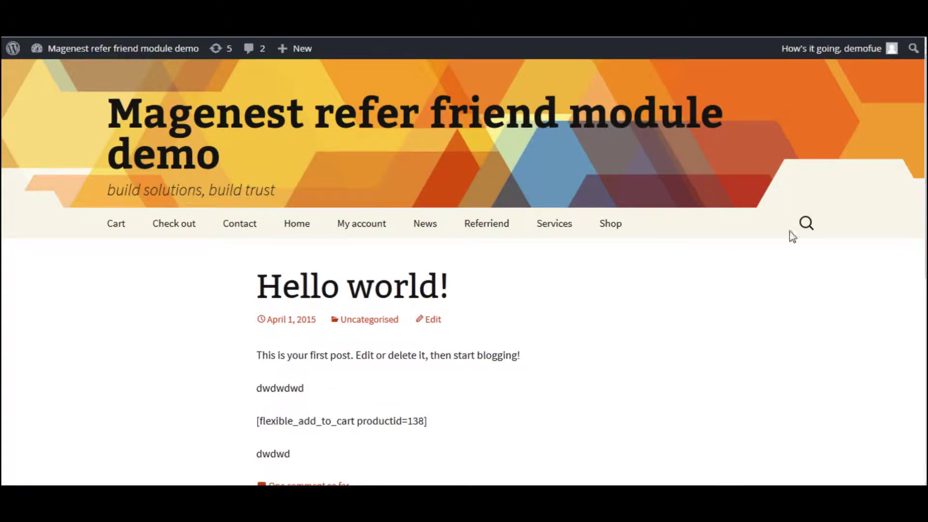
pyautogui.click(118, 228)
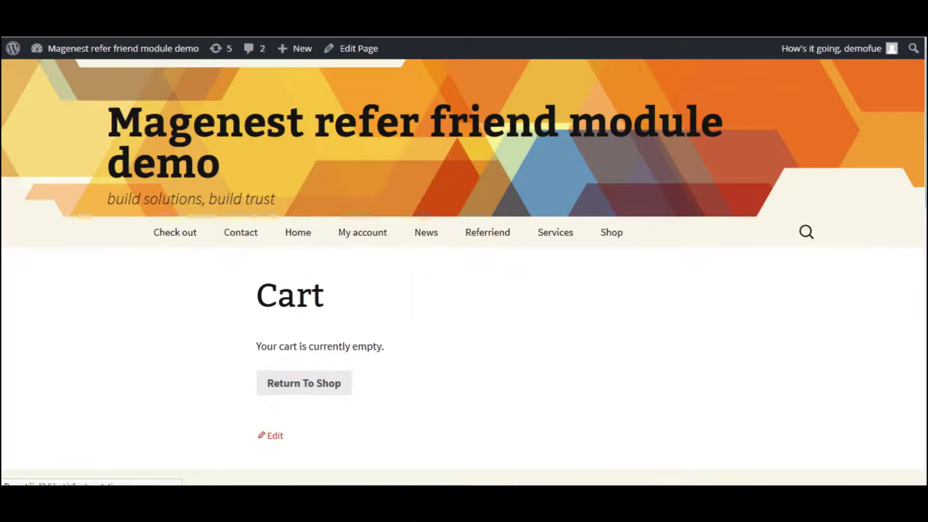
# Return to the shop, add the €18.00 Happy Ninja T-shirt to the cart and check the cart totals.
pyautogui.scroll(-2, 887, 291)
pyautogui.click(310, 290)
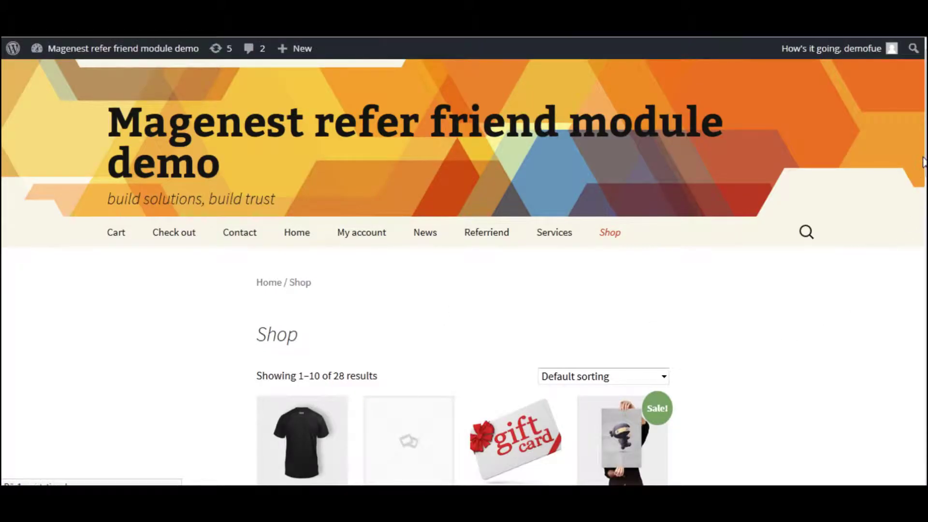
pyautogui.scroll(-5, 464, 271)
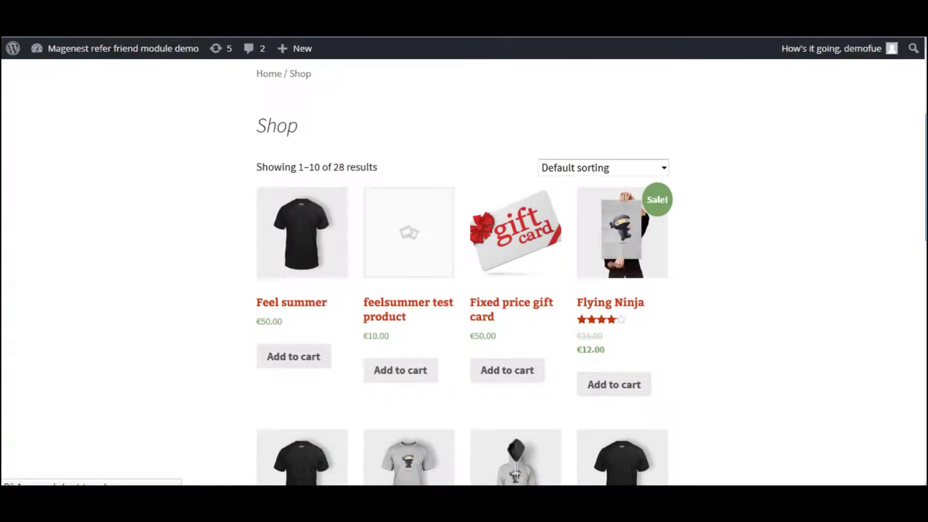
pyautogui.scroll(-4, 464, 271)
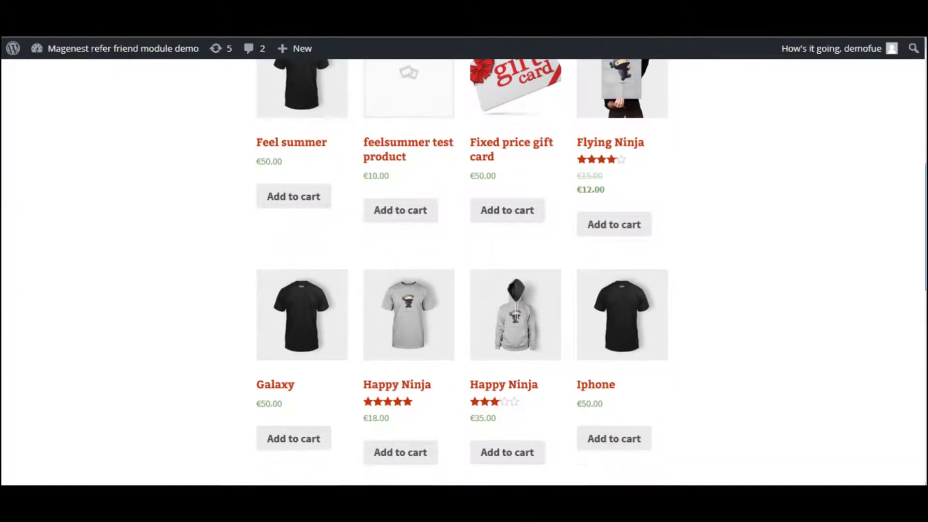
pyautogui.scroll(-2, 706, 313)
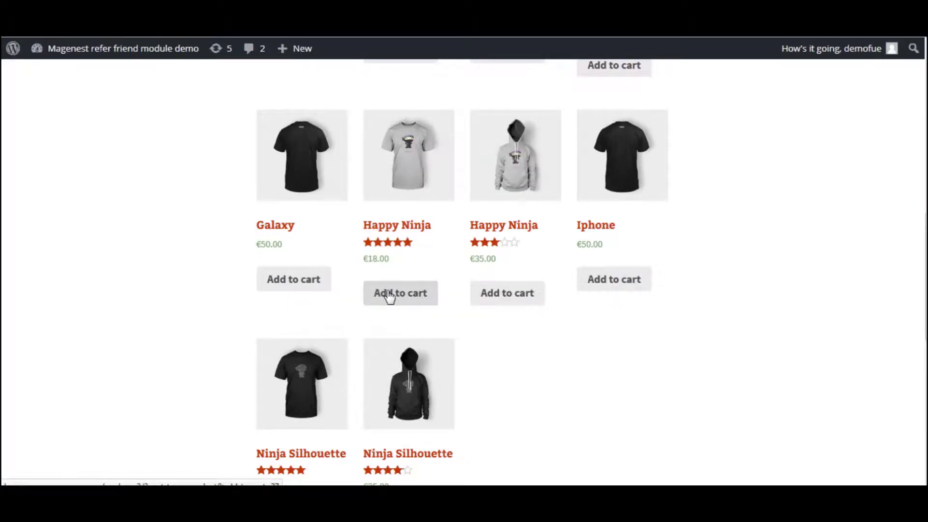
pyautogui.click(390, 296)
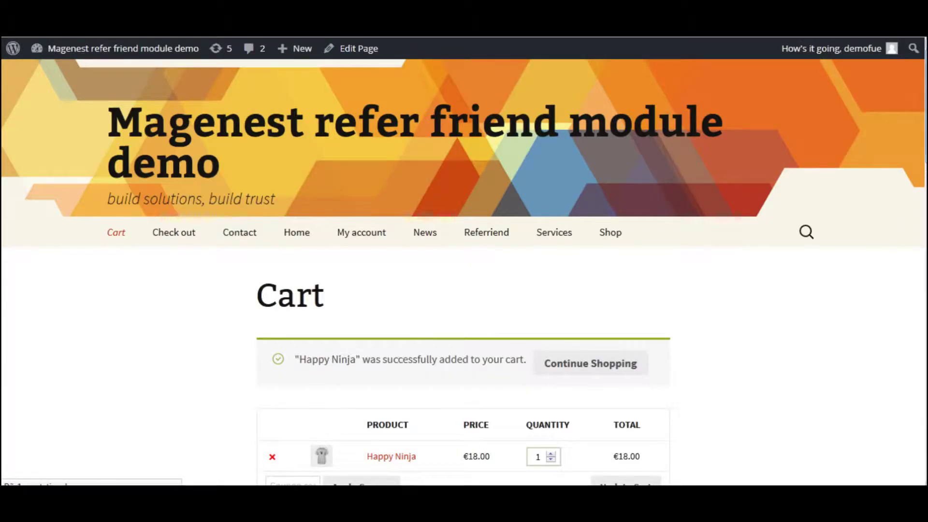
pyautogui.scroll(-5, 464, 271)
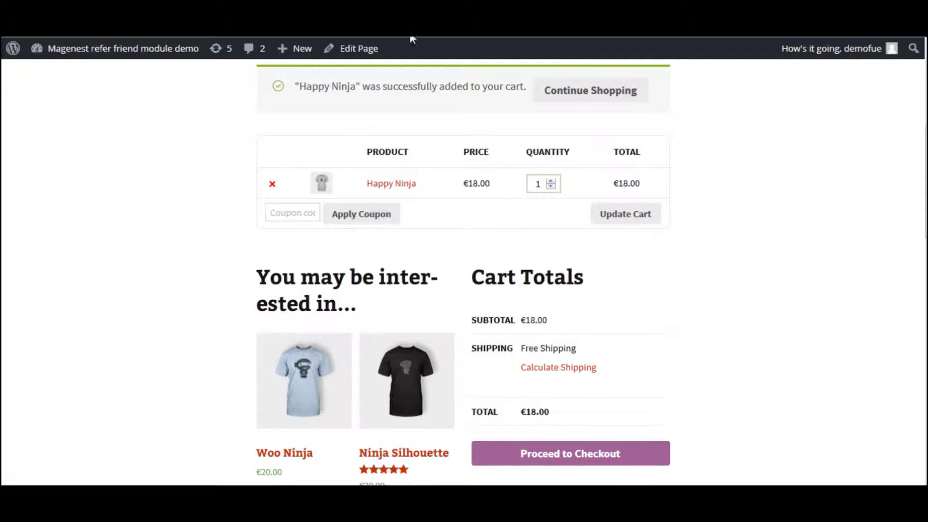
# Continue shopping and add the Galaxy T-shirt to the cart.
pyautogui.click(576, 98)
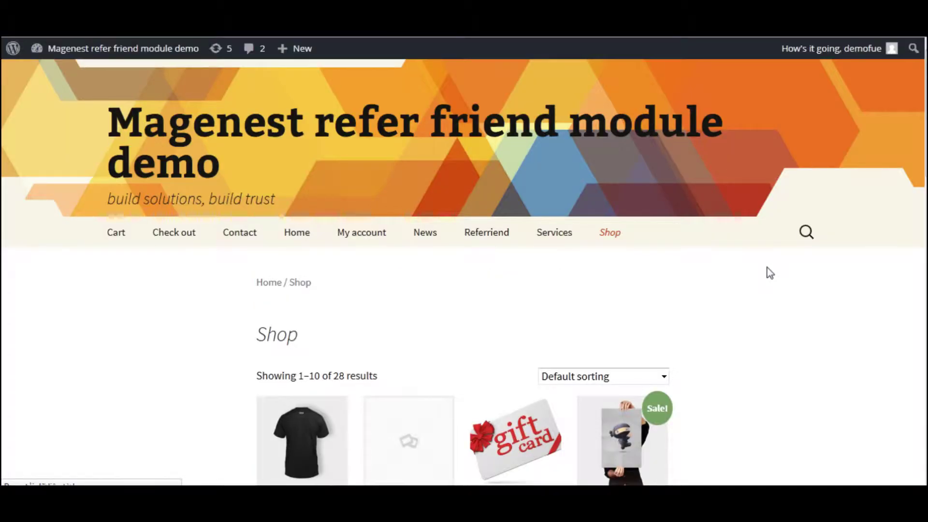
pyautogui.scroll(-4, 464, 270)
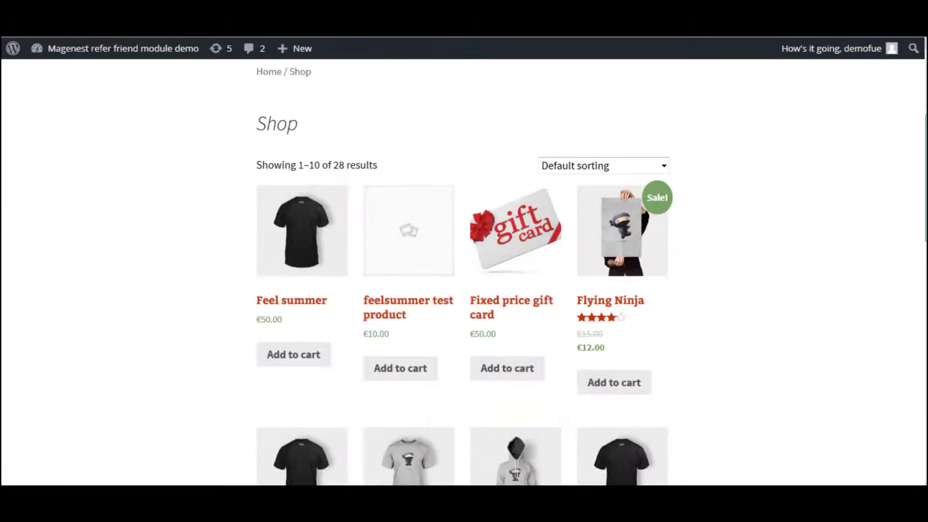
pyautogui.scroll(-2, 458, 230)
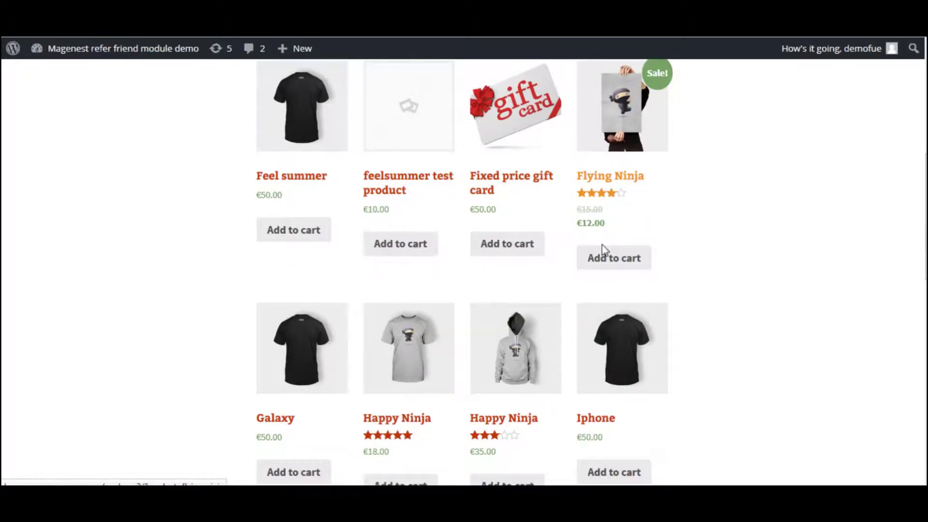
pyautogui.click(296, 473)
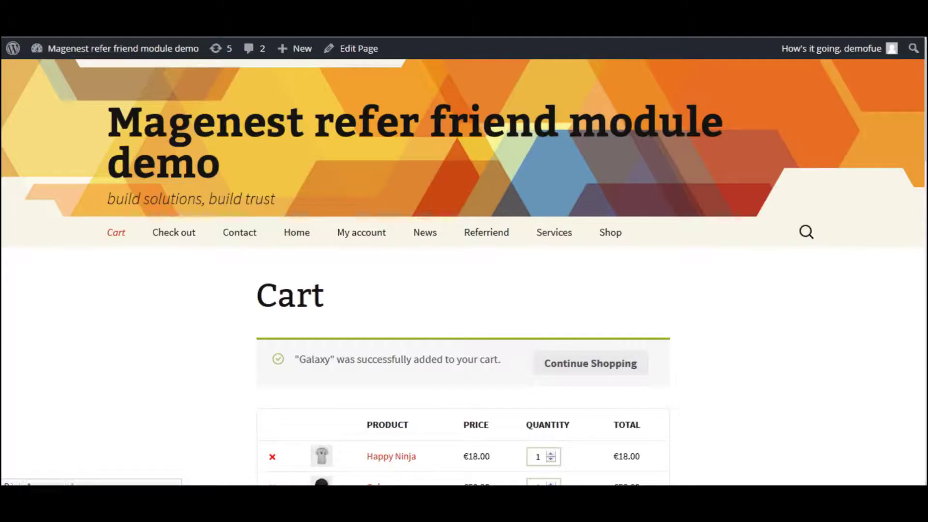
# Check the cart totals for the promotion discount and proceed to checkout.
pyautogui.scroll(-2, 704, 400)
pyautogui.scroll(-5, 708, 192)
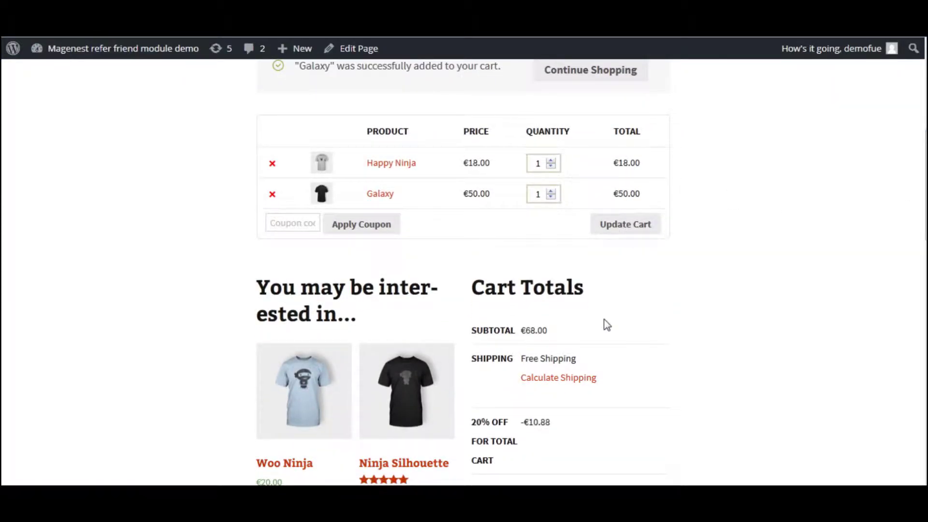
pyautogui.scroll(-4, 851, 280)
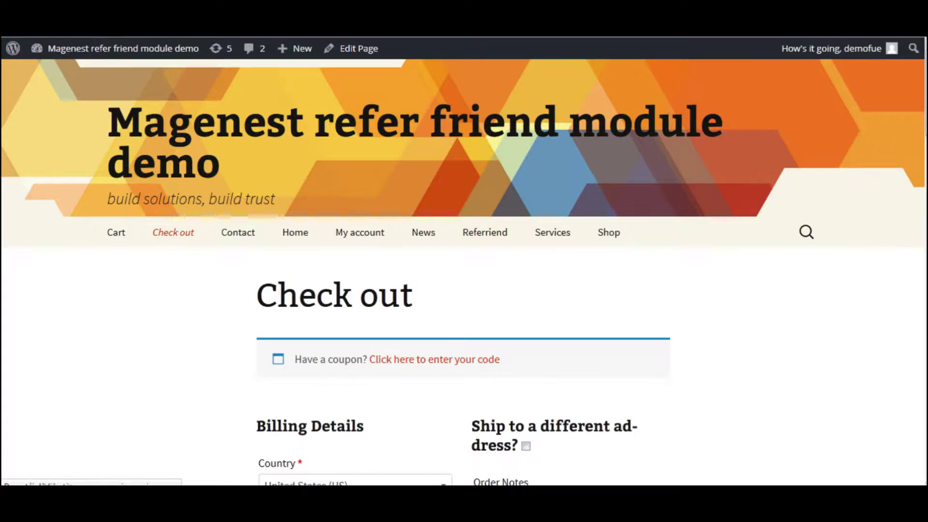
# Review the order summary on the checkout page and place the order with Cheque Payment.
pyautogui.scroll(-7, 465, 266)
pyautogui.scroll(-8, 464, 270)
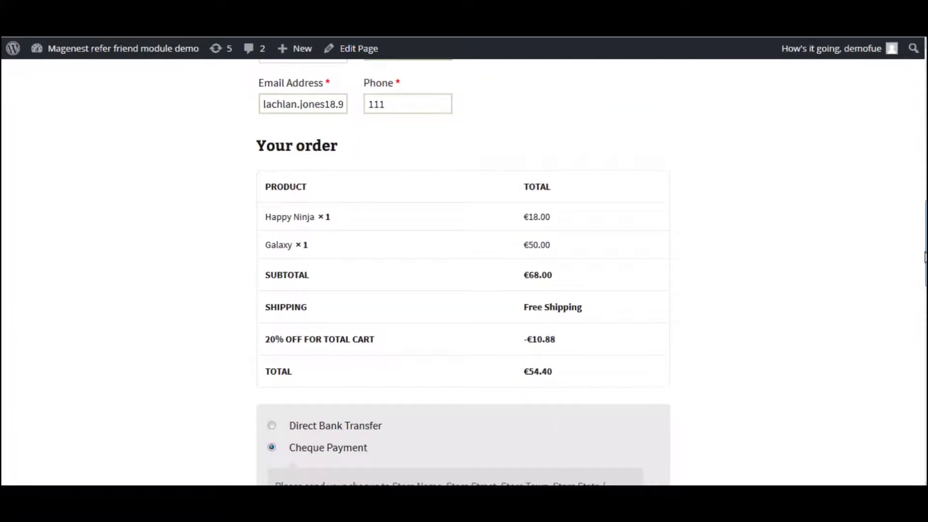
pyautogui.scroll(-3, 464, 271)
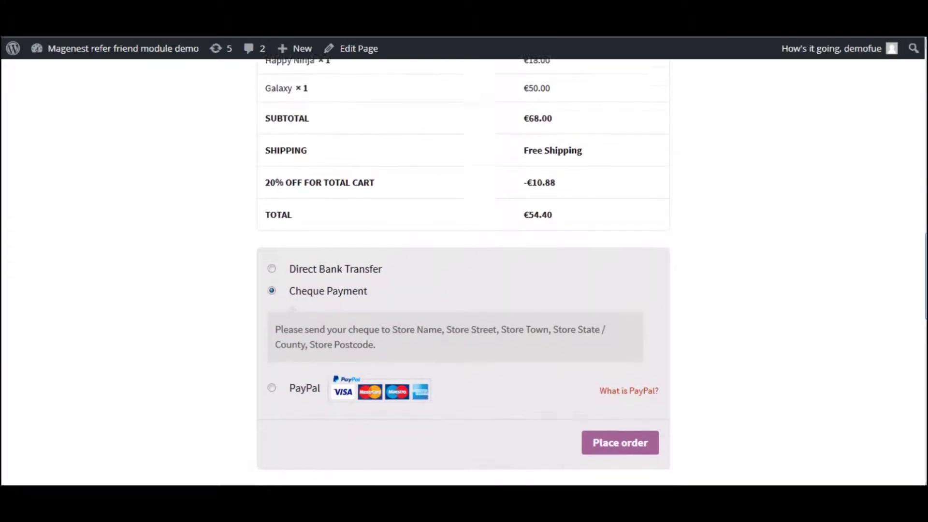
pyautogui.scroll(-2, 711, 379)
pyautogui.click(628, 404)
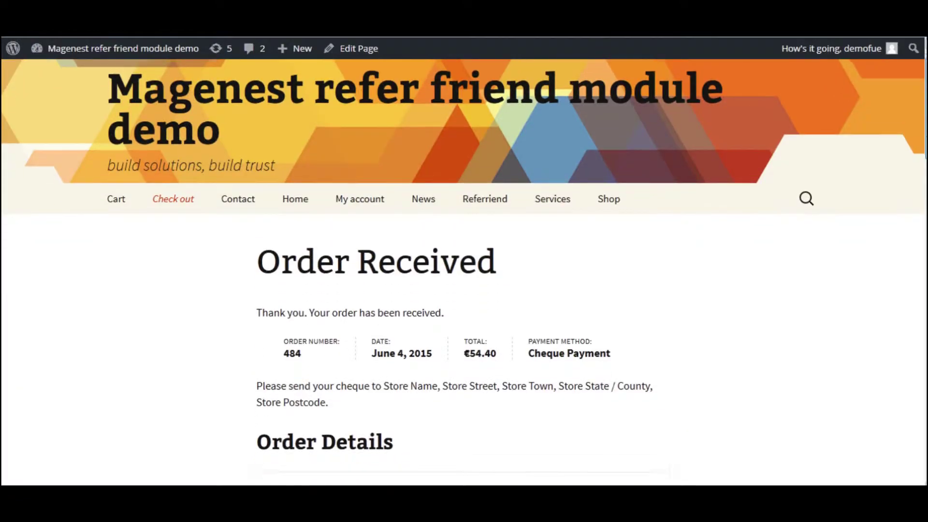
# Review the order details and customer details on the Order Received page, including the 20% off for total cart line.
pyautogui.scroll(-1, 421, 264)
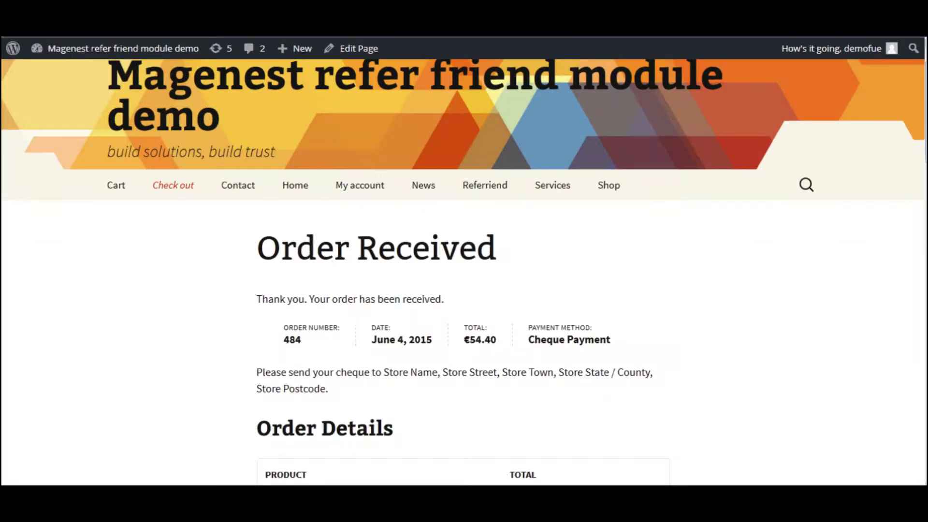
pyautogui.scroll(-3, 422, 267)
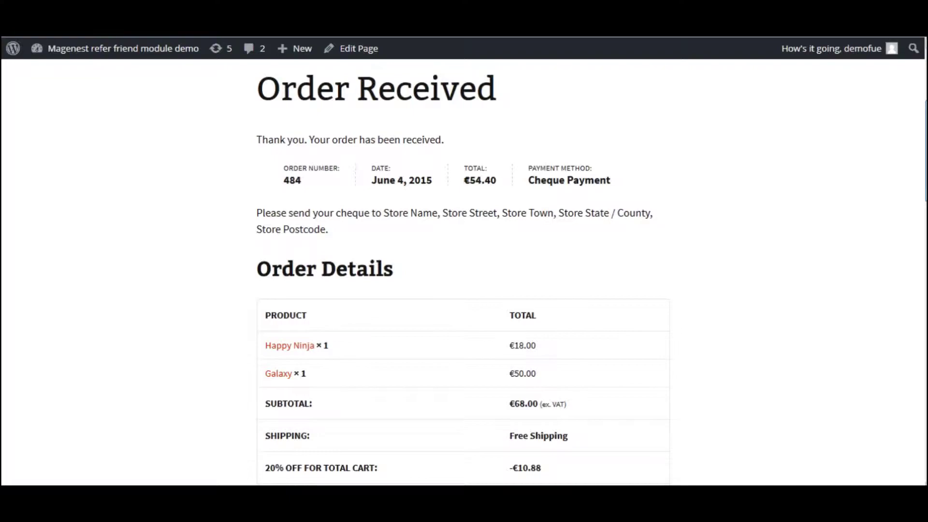
pyautogui.scroll(-3, 462, 271)
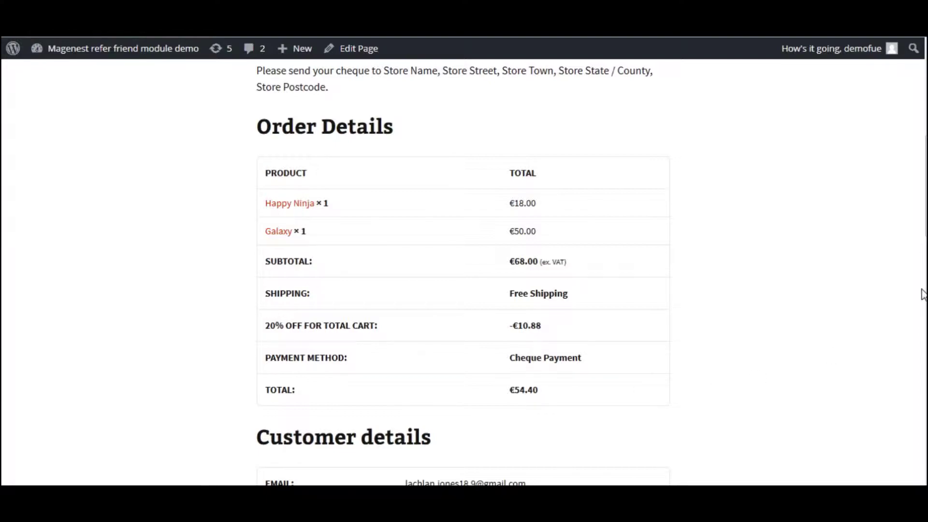
pyautogui.scroll(-4, 463, 270)
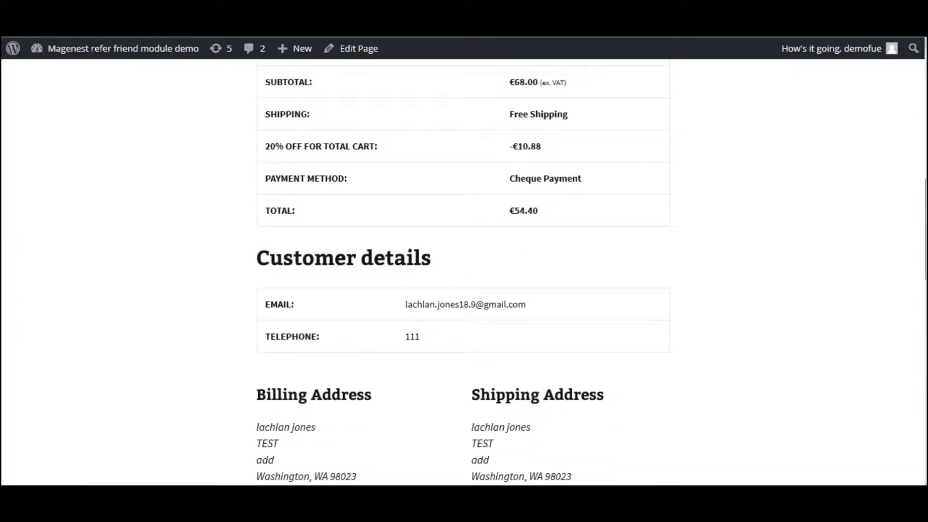
pyautogui.scroll(-5, 463, 271)
pyautogui.scroll(7, 464, 271)
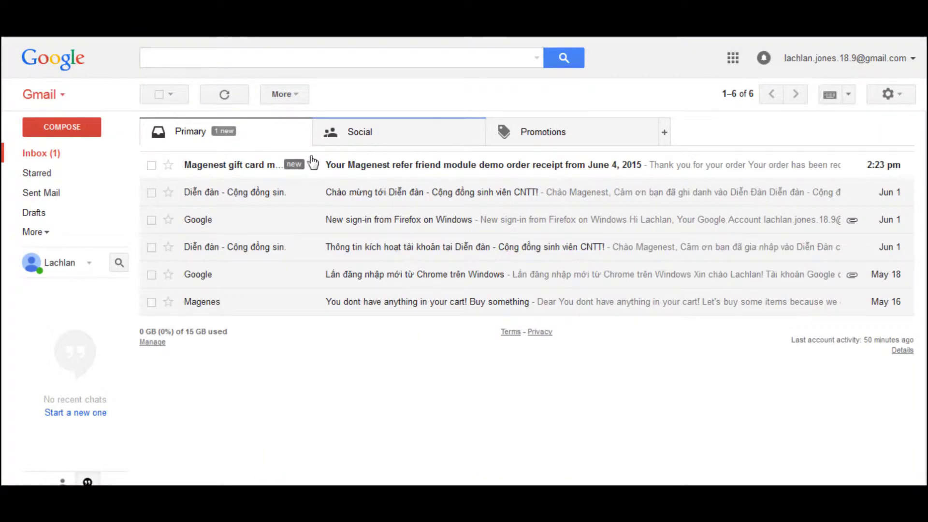
# Switch to the Gmail inbox, open the new order receipt email and check its item prices, discount line and total.
pyautogui.click(498, 169)
pyautogui.scroll(-2, 907, 120)
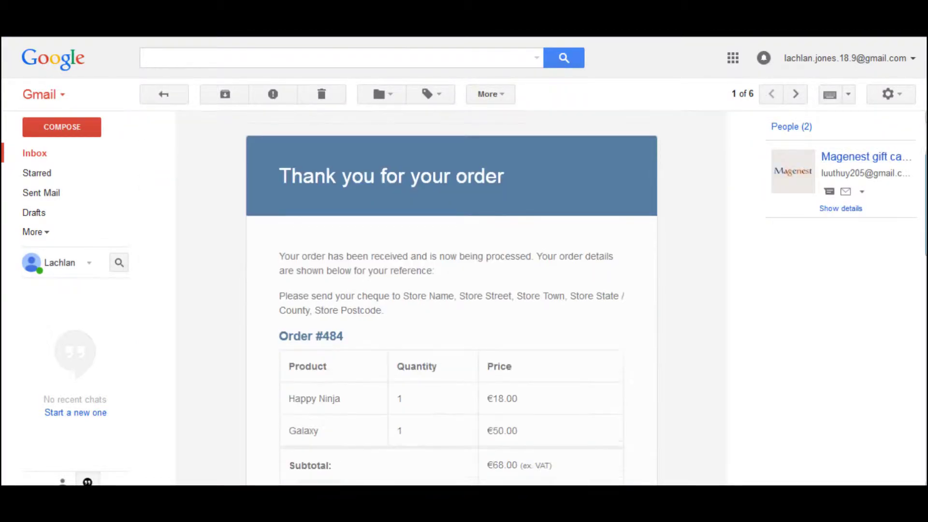
pyautogui.scroll(-2, 451, 298)
pyautogui.scroll(-1, 451, 298)
pyautogui.scroll(-1, 451, 297)
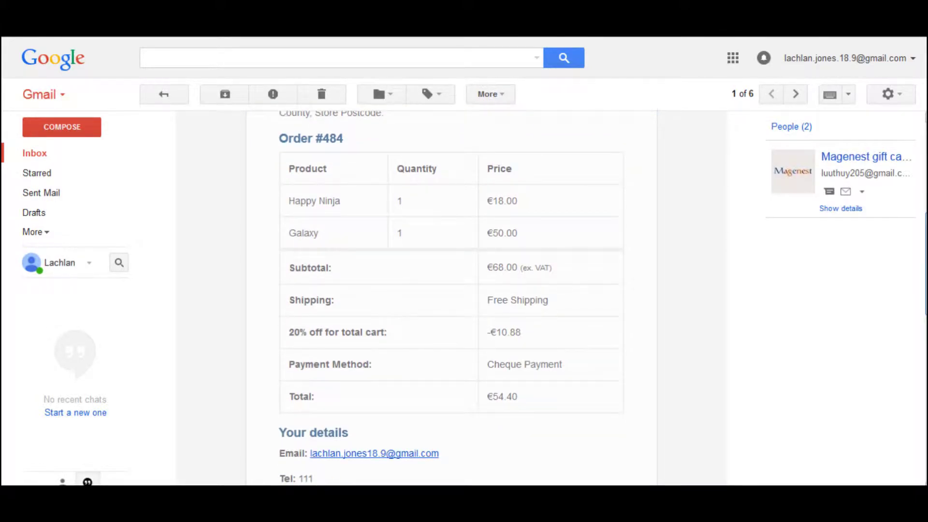
pyautogui.scroll(-1, 688, 302)
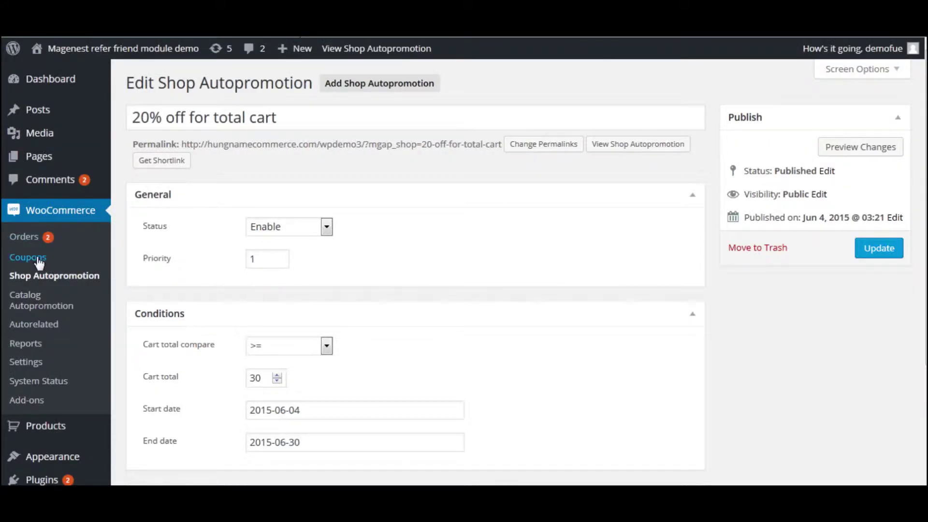
# Switch to the WooCommerce admin and start a new catalog autopromotion titled "40% off for hoodies" with priority 2.
pyautogui.click(37, 304)
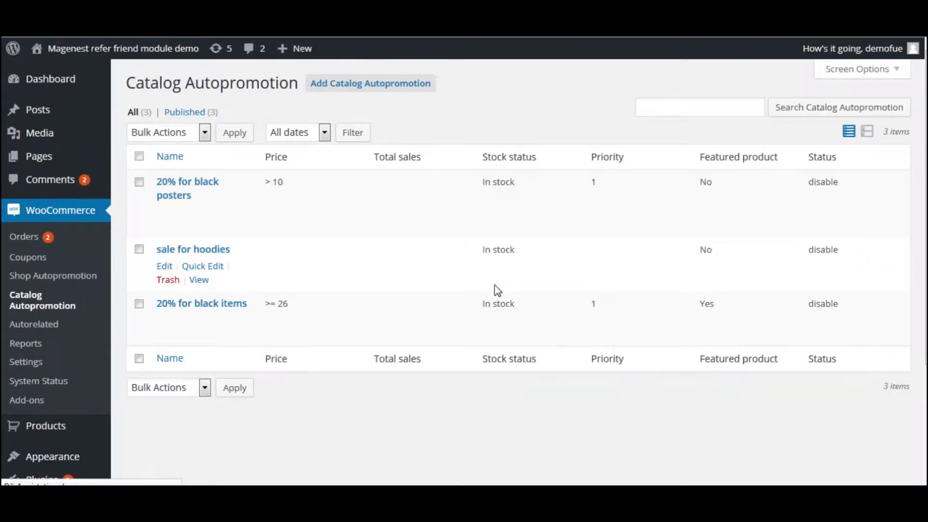
pyautogui.click(372, 87)
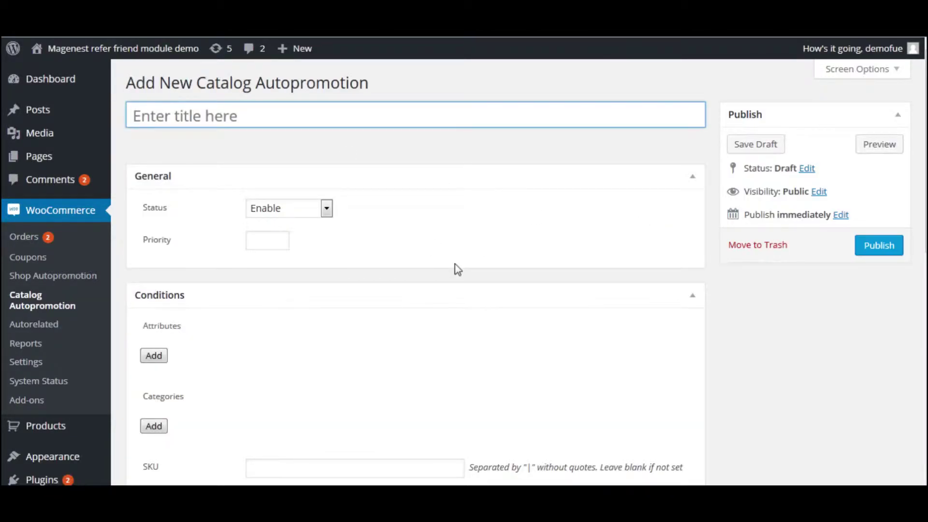
pyautogui.write('40% off for hoodies')
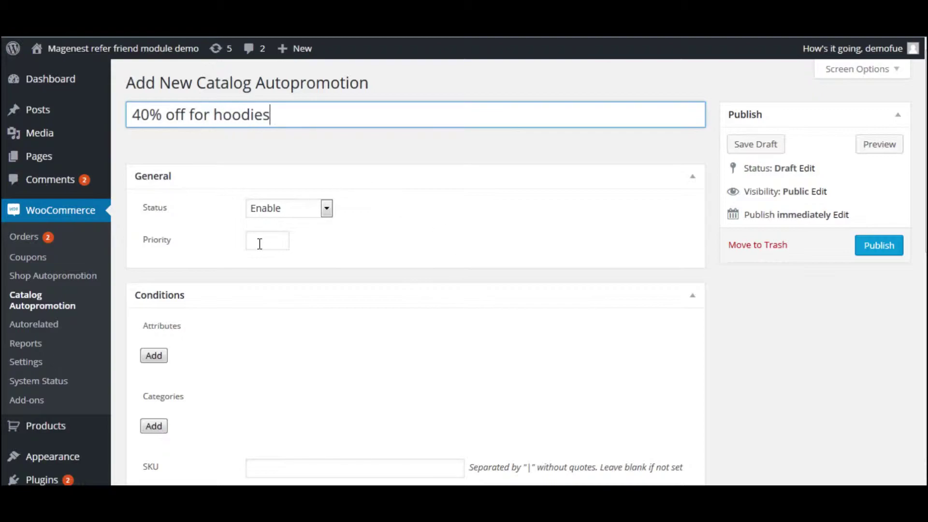
pyautogui.click(277, 242)
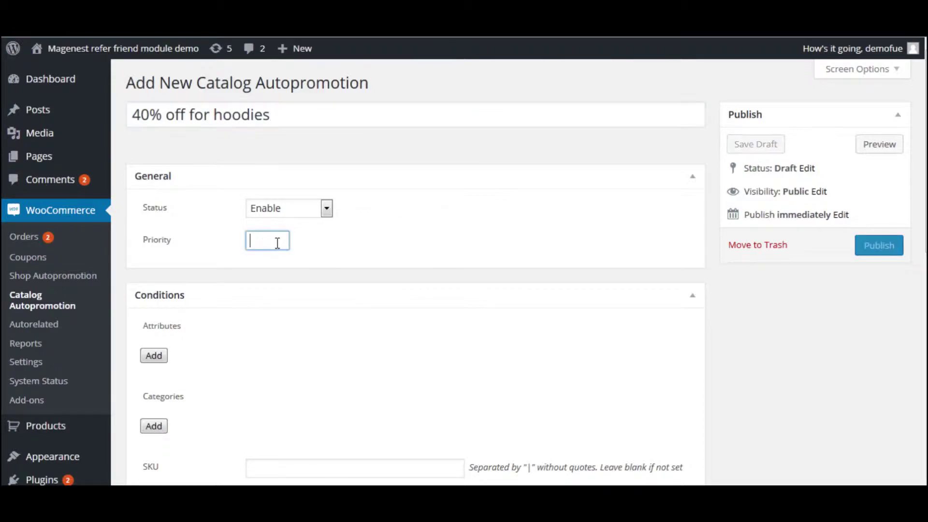
pyautogui.scroll(-3, 461, 320)
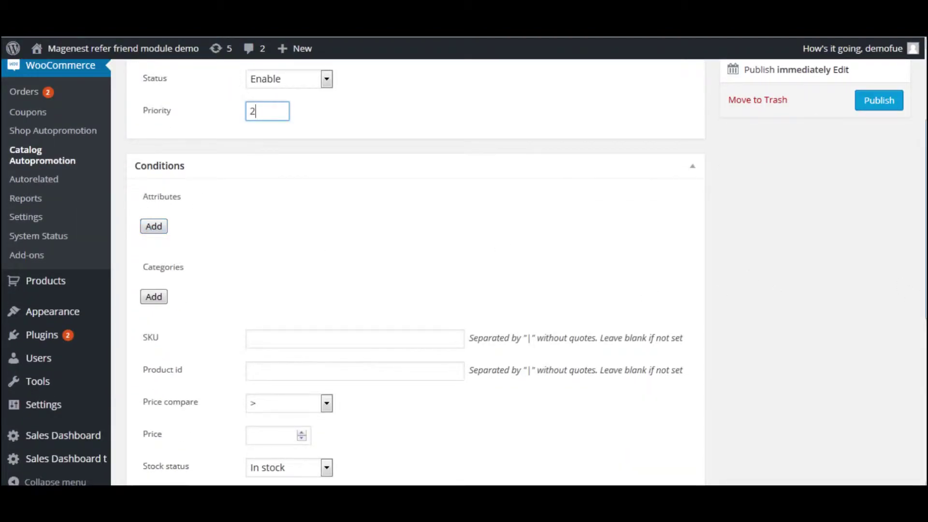
# Change the catalog autopromotion's title to "40% off for black hoodies".
pyautogui.scroll(3, 435, 218)
pyautogui.click(213, 93)
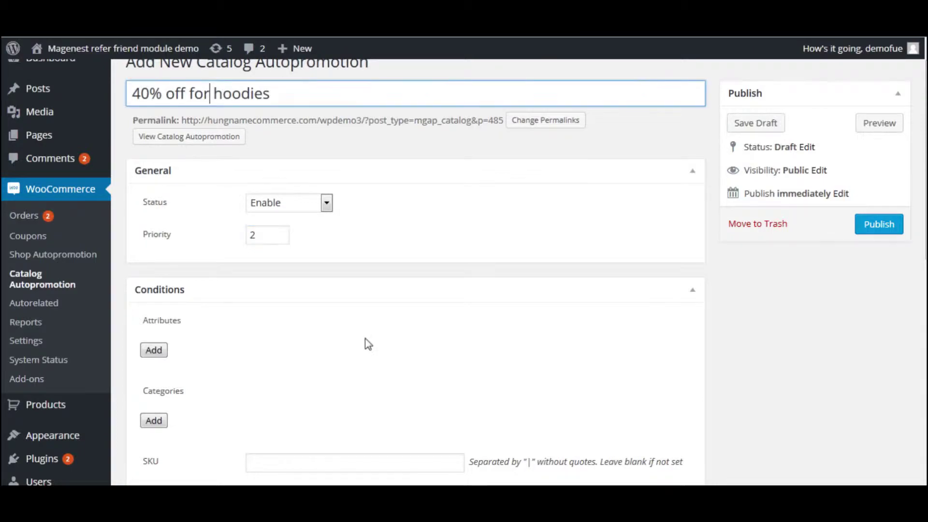
pyautogui.write('blak')
pyautogui.press('BackSpace')
pyautogui.write('ck')
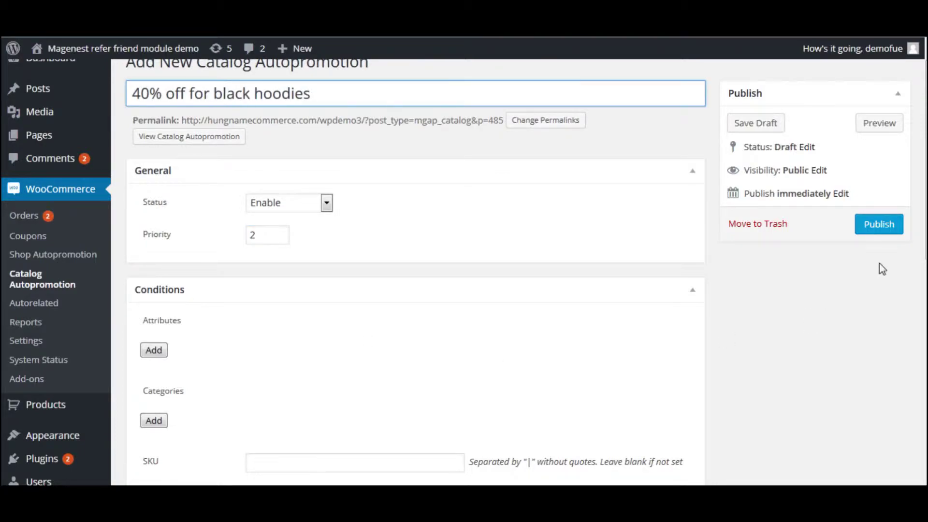
# Add an attribute condition to the promotion with Color set to Black.
pyautogui.scroll(-3, 524, 288)
pyautogui.click(153, 232)
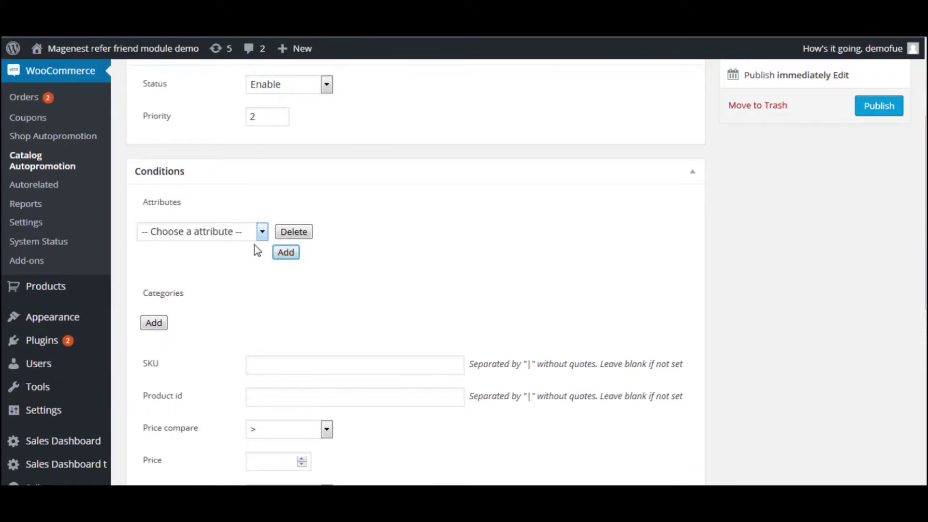
pyautogui.click(262, 232)
pyautogui.click(232, 261)
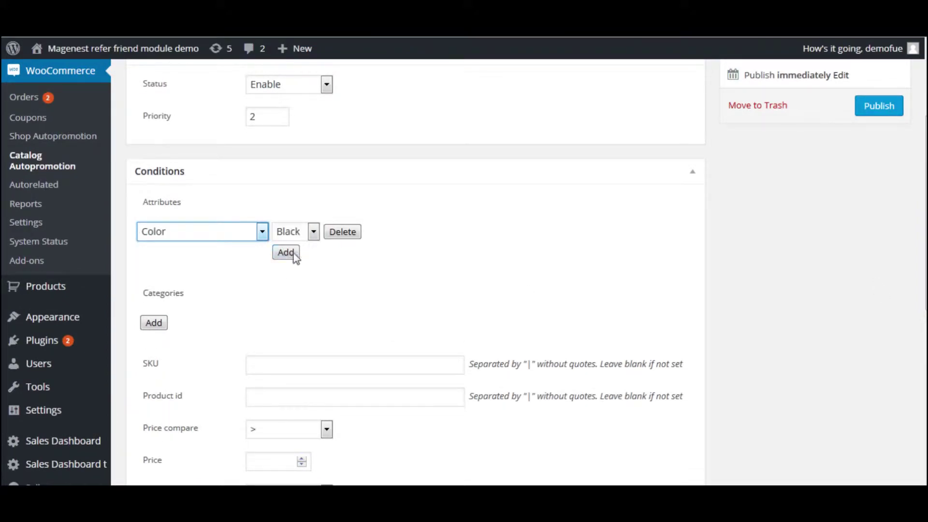
# Add two category conditions to the promotion, Clothing and Hoodies.
pyautogui.click(154, 323)
pyautogui.click(249, 322)
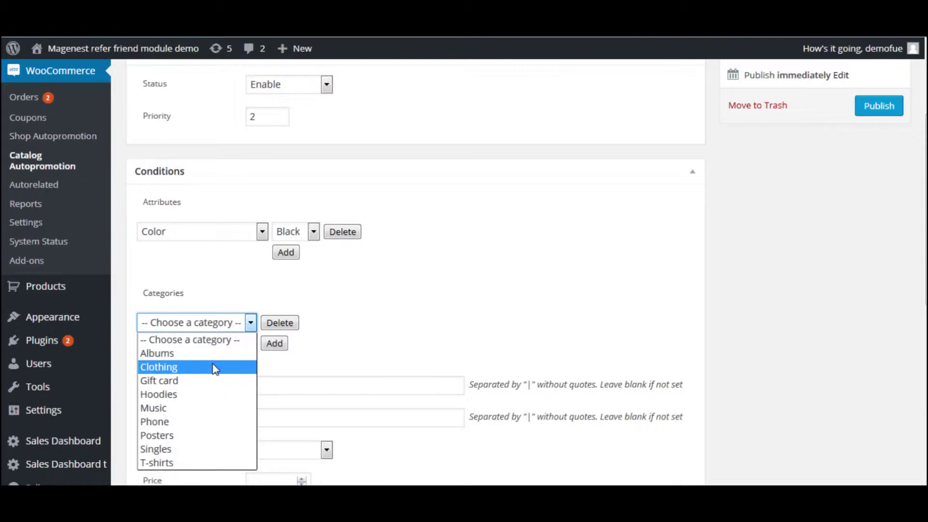
pyautogui.click(215, 367)
pyautogui.click(274, 343)
pyautogui.click(252, 344)
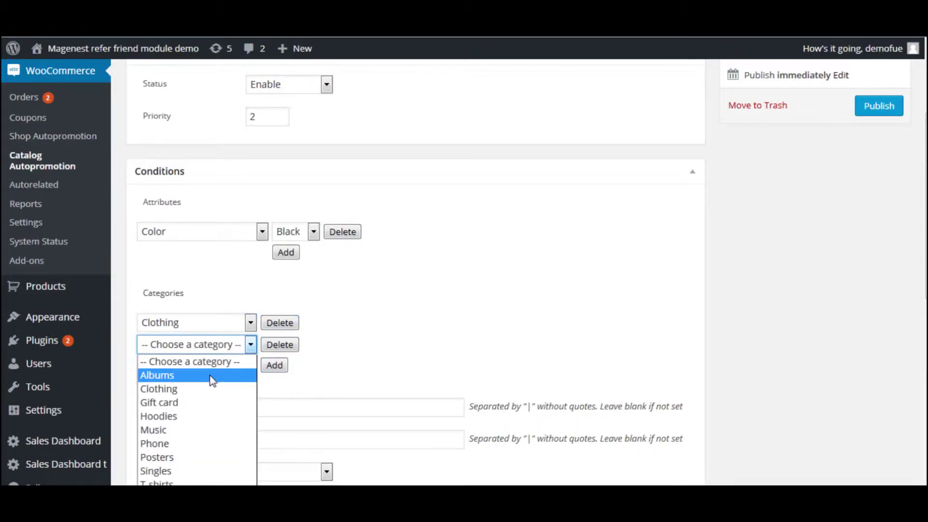
pyautogui.click(208, 417)
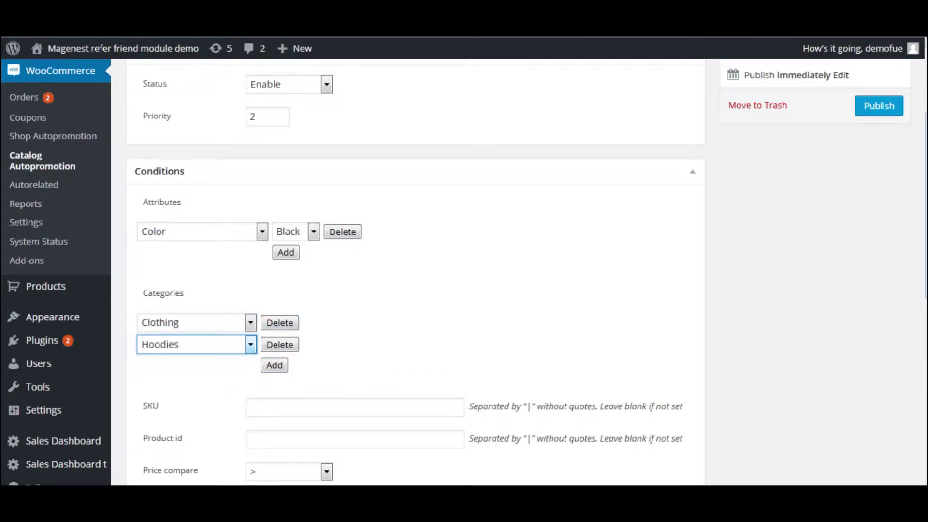
# Set the promotion's price condition to greater than (>) 25.
pyautogui.scroll(-5, 801, 328)
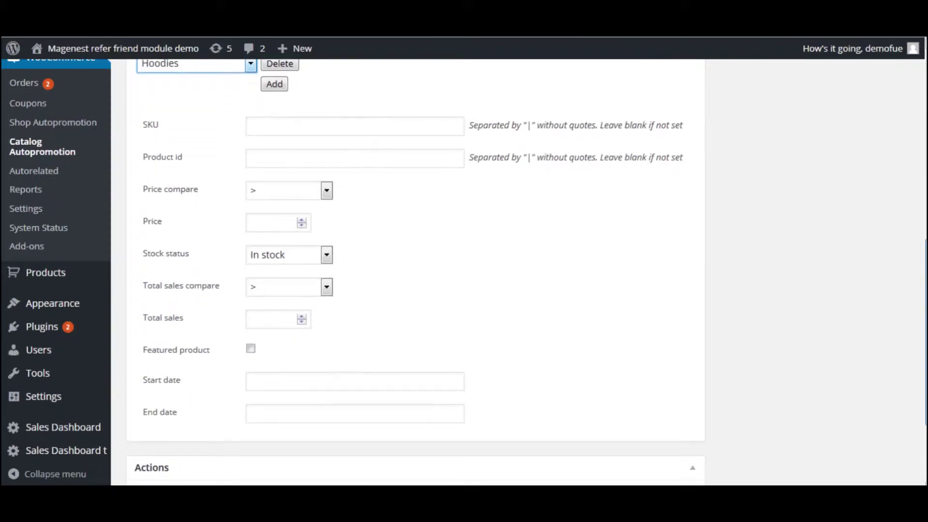
pyautogui.click(325, 193)
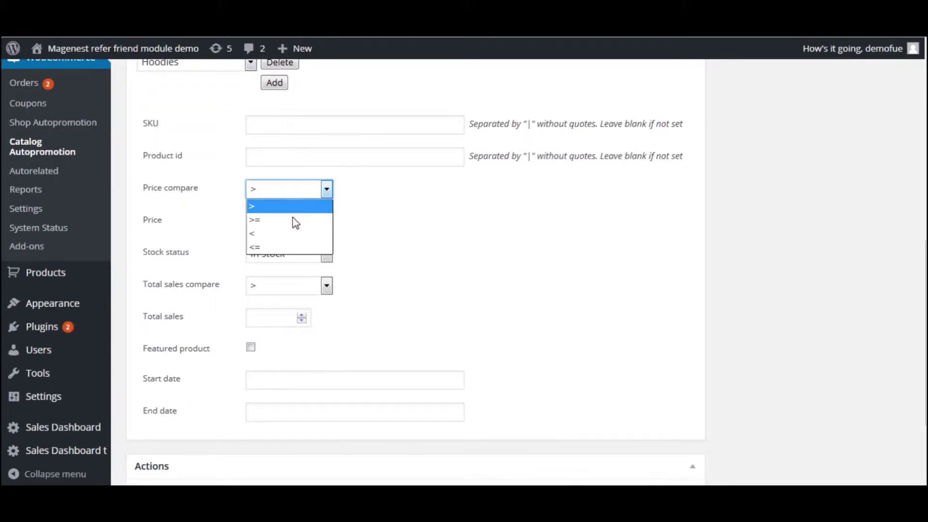
pyautogui.click(295, 211)
pyautogui.click(269, 224)
pyautogui.write('25')
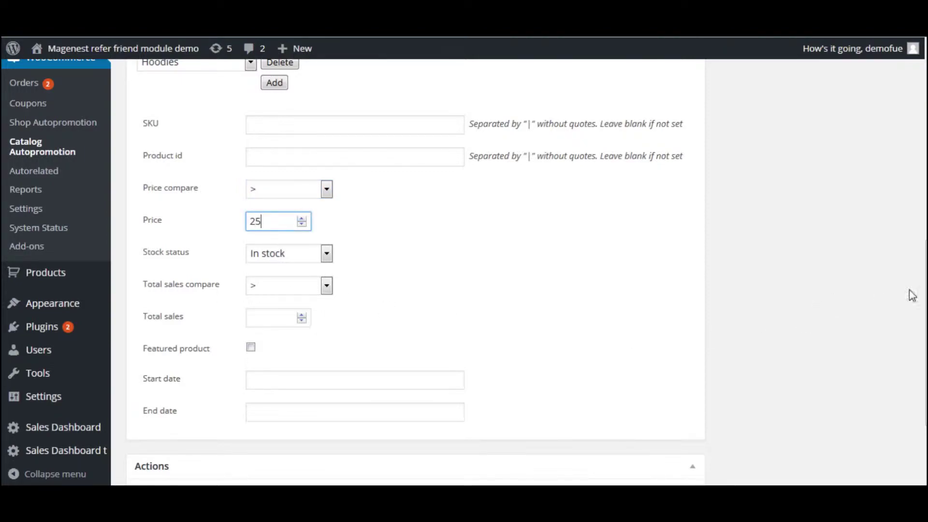
# Restrict the promotion to featured products and set its start date to 2015-06-04 and end date to 2015-06-12.
pyautogui.scroll(-1, 909, 295)
pyautogui.scroll(-1, 280, 313)
pyautogui.click(251, 285)
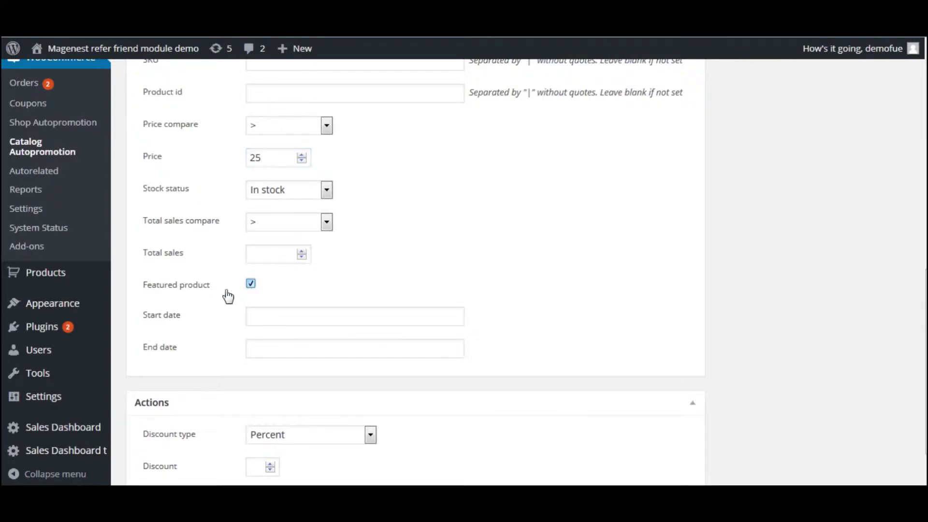
pyautogui.click(292, 316)
pyautogui.click(362, 385)
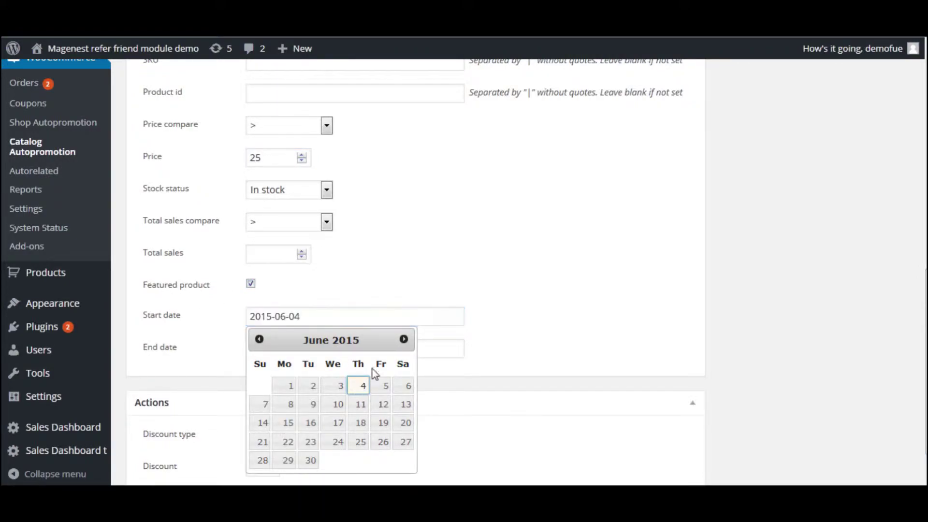
pyautogui.click(377, 352)
pyautogui.click(384, 270)
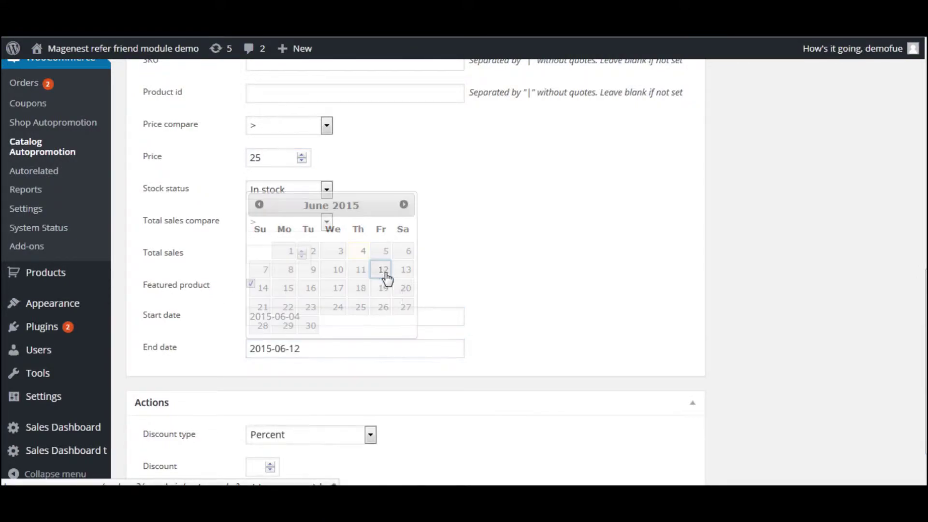
# Set the promotion's discount to 40 with the Percent discount type.
pyautogui.scroll(-2, 389, 456)
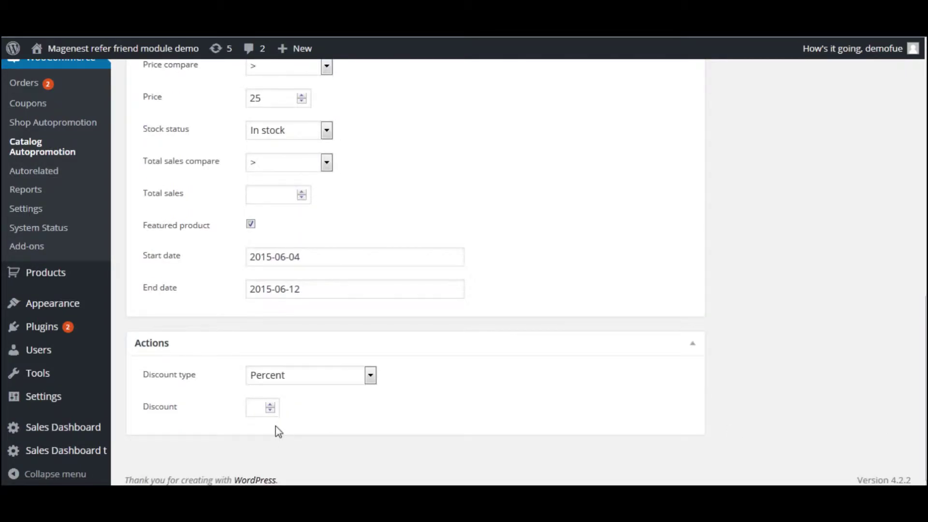
pyautogui.click(253, 408)
pyautogui.write('40')
pyautogui.click(370, 376)
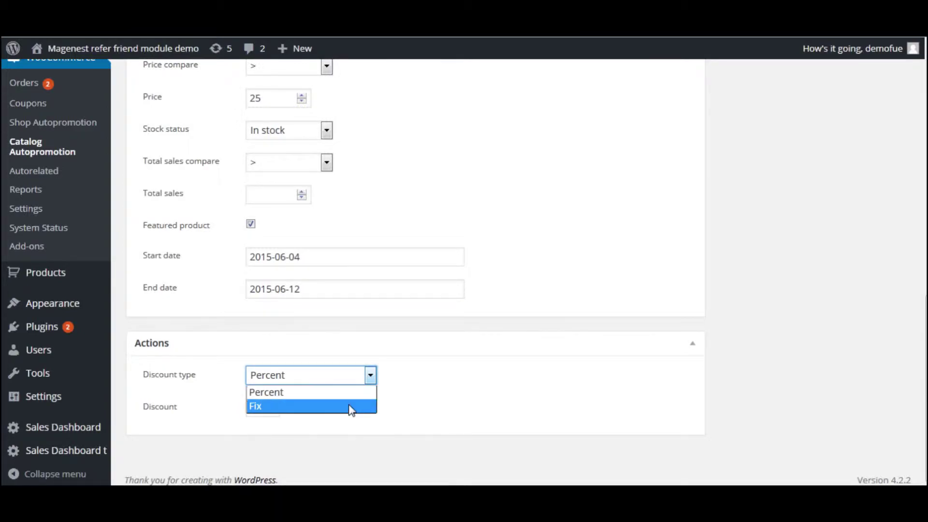
pyautogui.click(344, 390)
# Publish the "40% off for black hoodies" catalog autopromotion.
pyautogui.scroll(10, 902, 399)
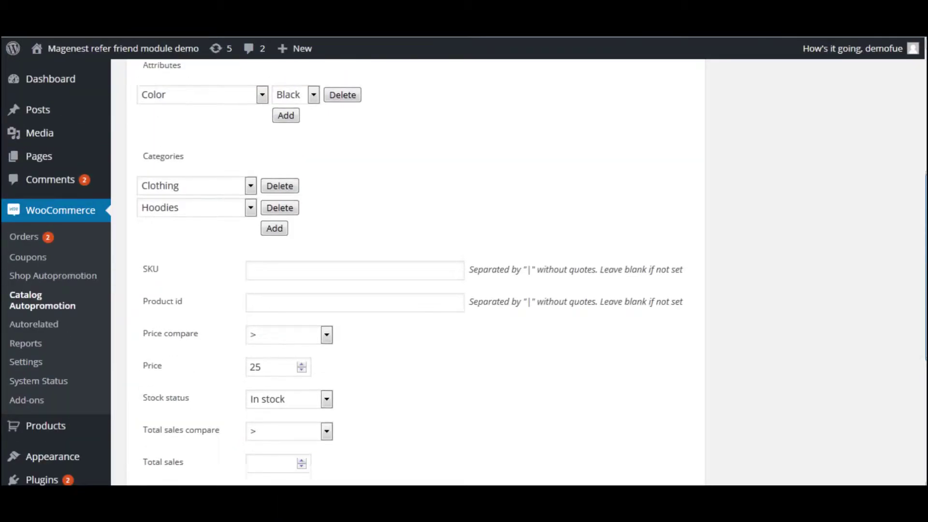
pyautogui.scroll(5, 861, 239)
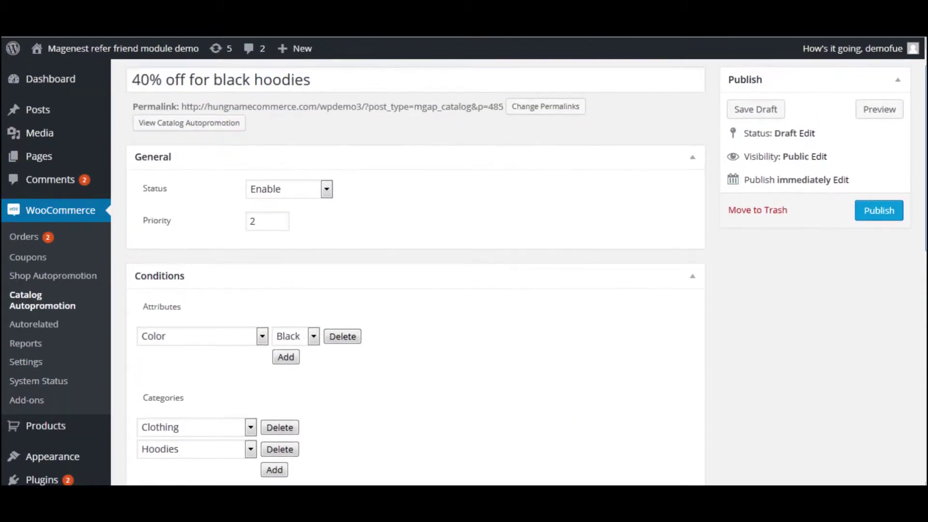
pyautogui.click(864, 242)
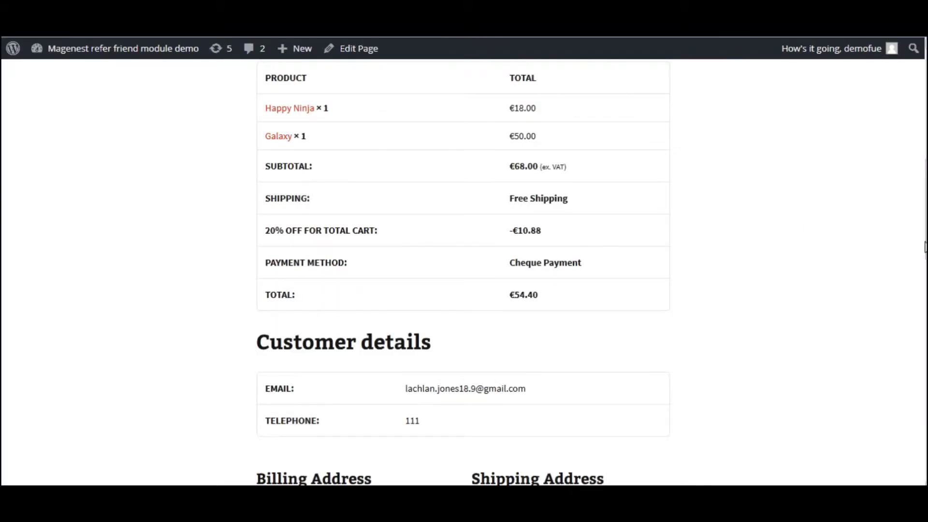
# Return to the storefront's Shop page and examine which products show sale badges and reduced prices.
pyautogui.moveTo(926, 247); pyautogui.dragTo(926, 134)
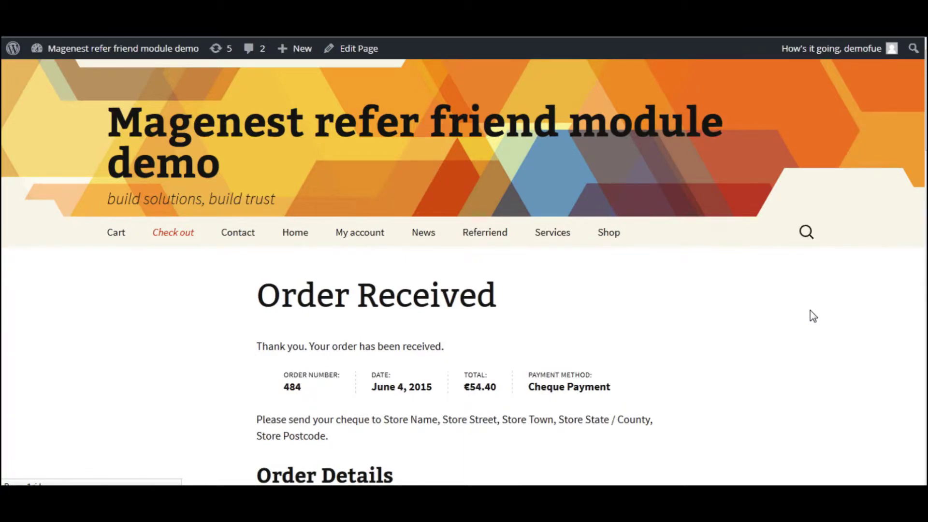
pyautogui.moveTo(925, 145); pyautogui.dragTo(925, 146)
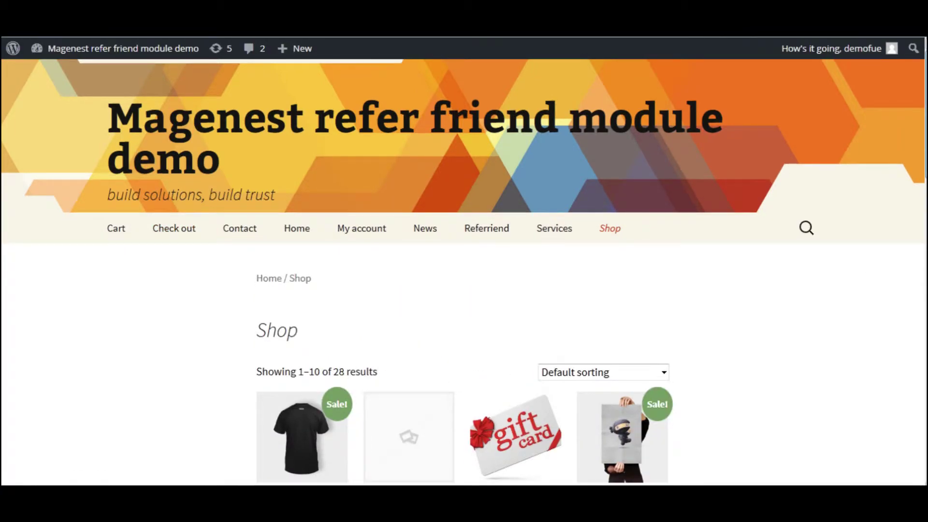
pyautogui.scroll(-4, 288, 264)
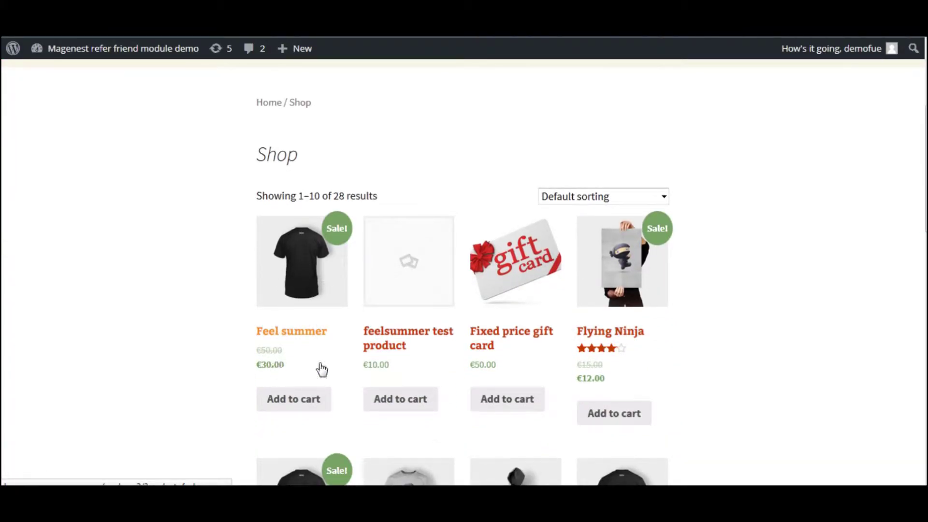
pyautogui.scroll(-5, 592, 272)
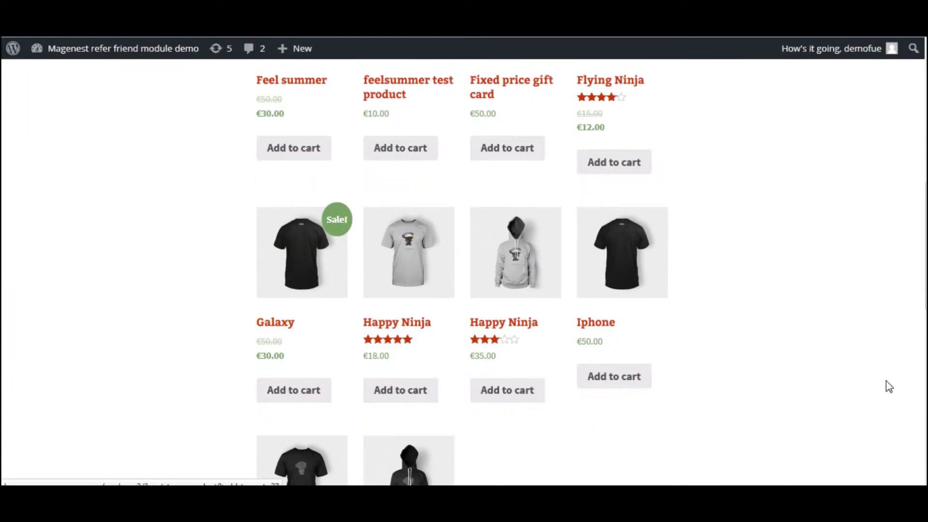
# Compare the Shop page's sale products with the attribute and category conditions of the "40% off for black hoodies" catalog autopromotion.
pyautogui.scroll(-3, 886, 385)
pyautogui.scroll(3, 462, 271)
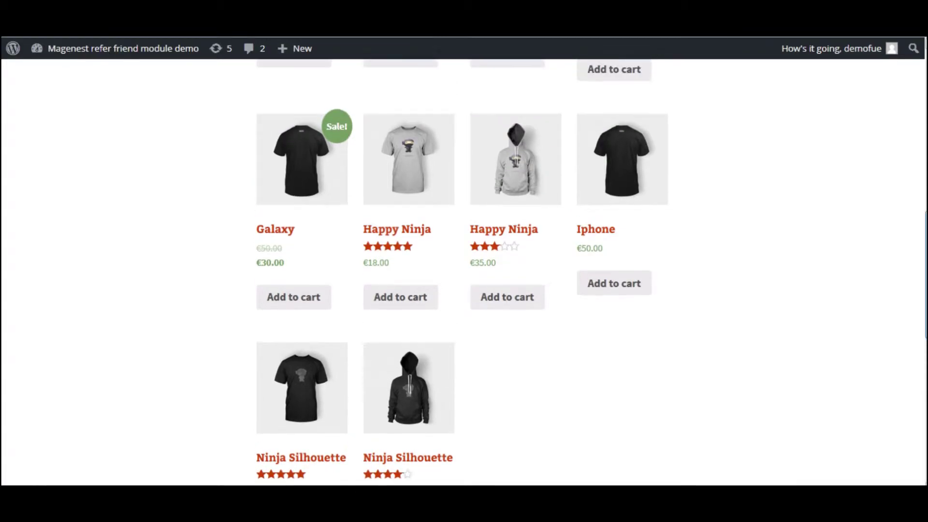
pyautogui.scroll(-2, 462, 270)
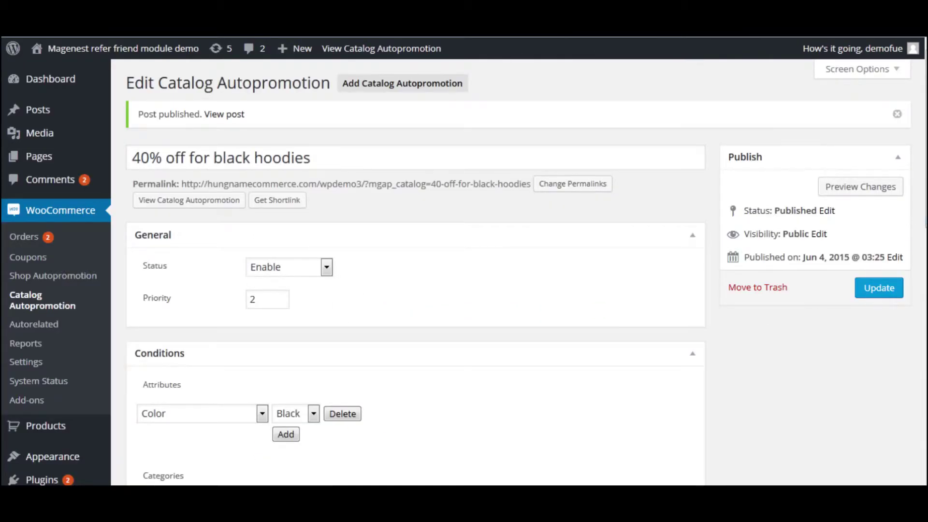
pyautogui.scroll(-4, 232, 381)
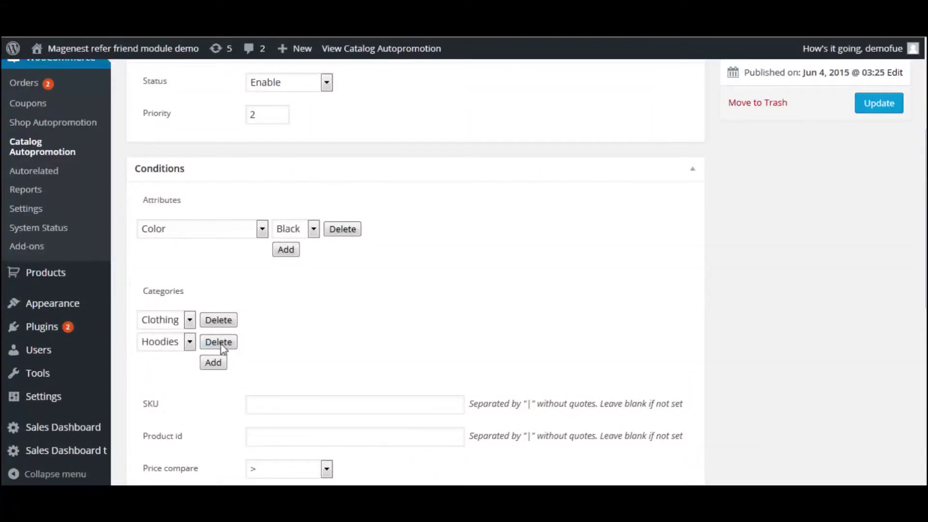
pyautogui.scroll(-2, 773, 338)
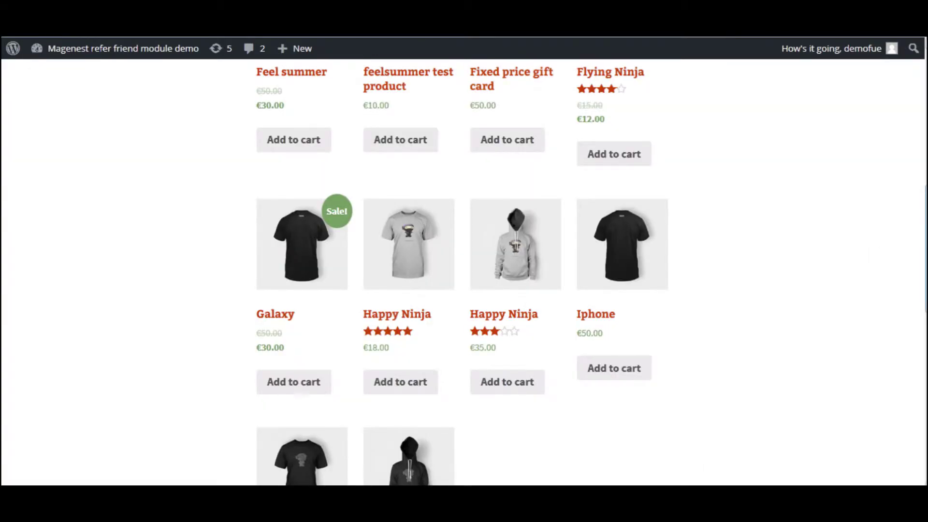
# Add the Feel summer product to the cart from the Shop page and check the discount line in the cart totals.
pyautogui.scroll(3, 835, 234)
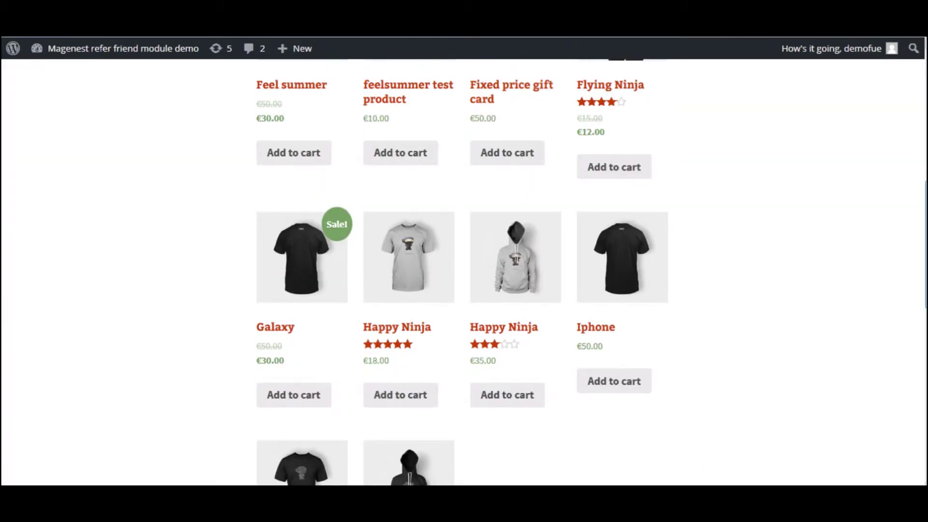
pyautogui.scroll(2, 835, 234)
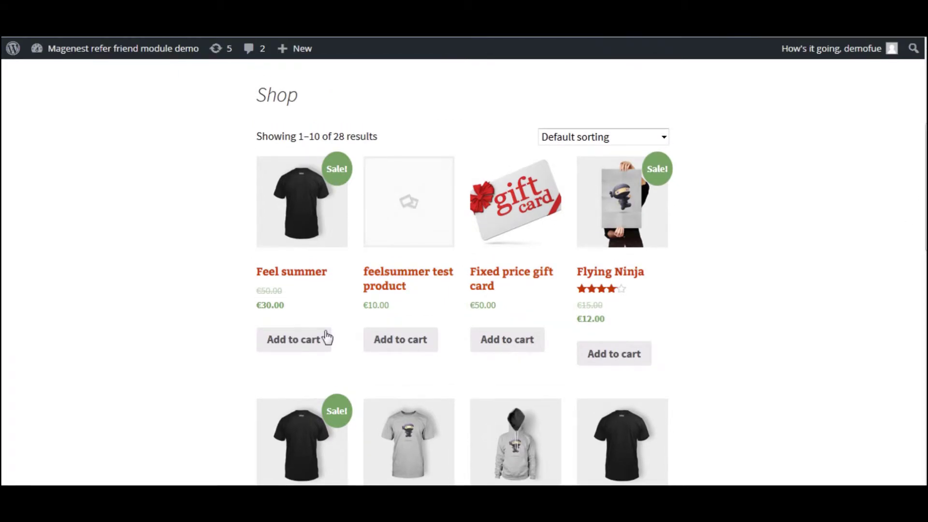
pyautogui.click(303, 349)
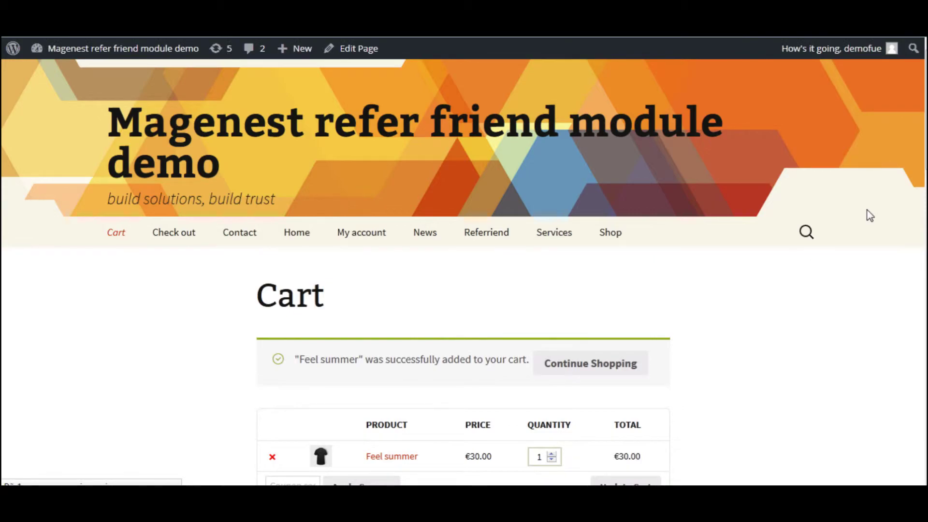
pyautogui.scroll(-2, 465, 267)
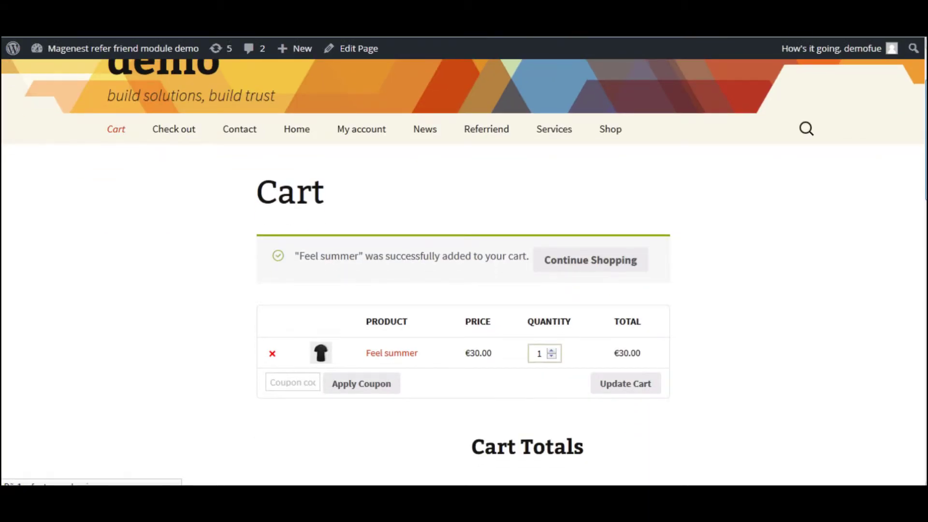
pyautogui.scroll(-3, 464, 272)
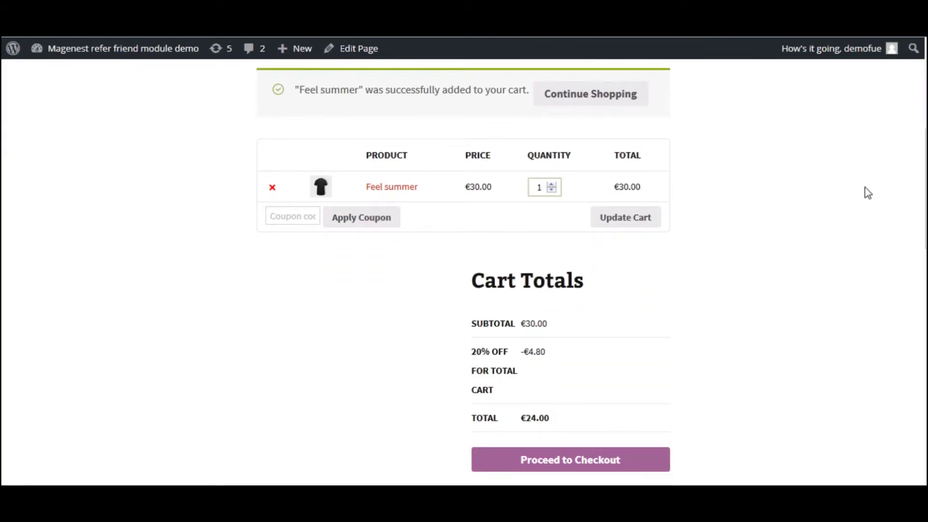
pyautogui.scroll(-2, 528, 225)
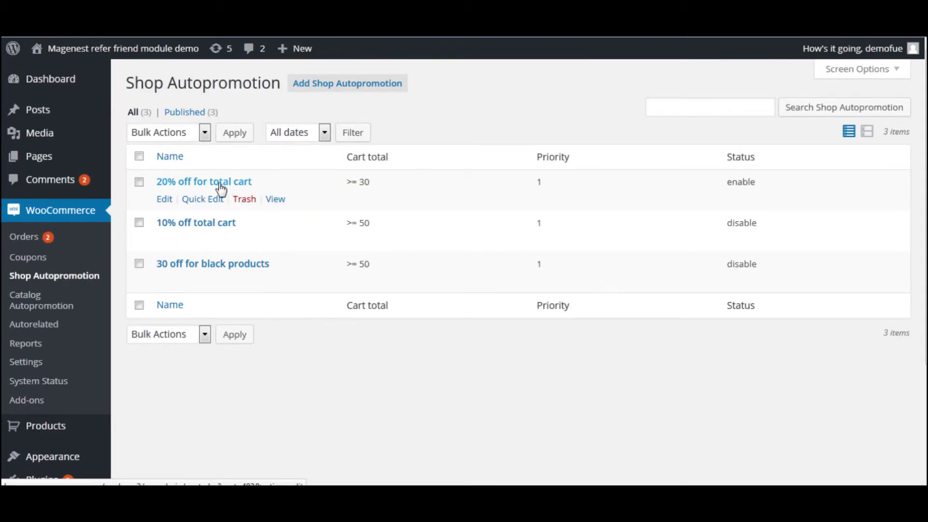
# Set the "20% off for total cart" shop autopromotion's status to Disable and update it.
pyautogui.click(221, 185)
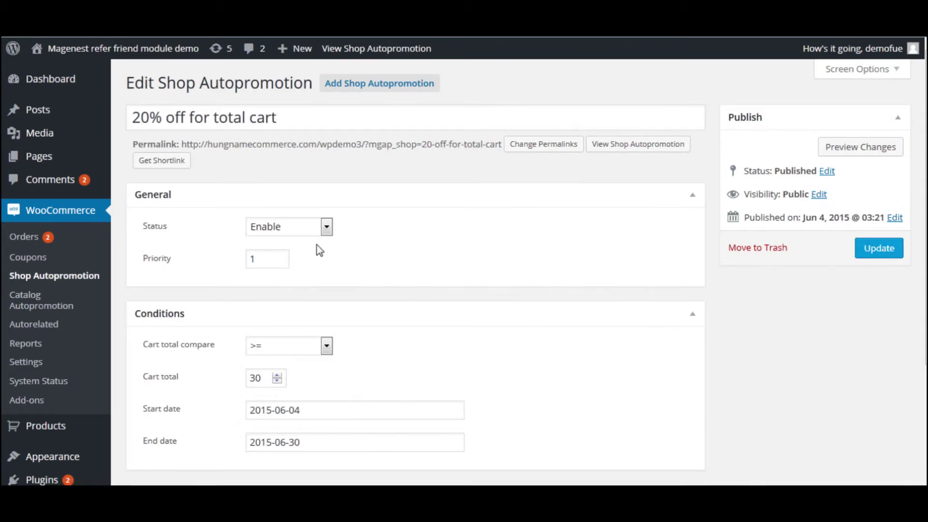
pyautogui.click(326, 227)
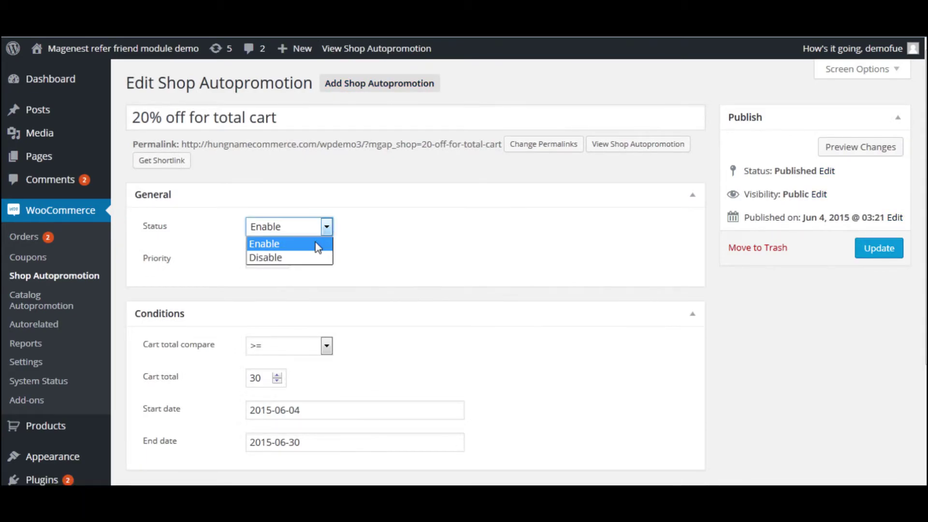
pyautogui.click(305, 258)
pyautogui.click(873, 253)
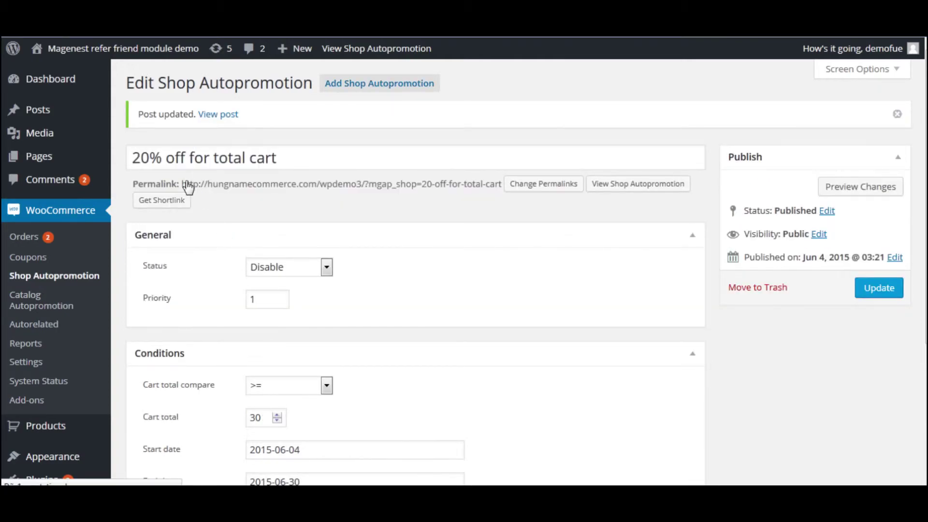
# Return to the storefront cart, update it and check the recalculated cart totals.
pyautogui.scroll(-1, 739, 169)
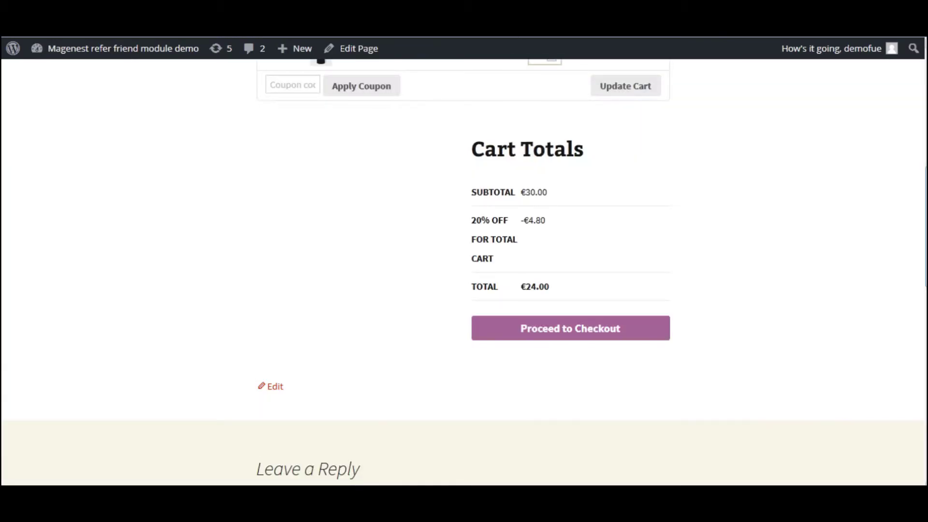
pyautogui.scroll(5, 921, 141)
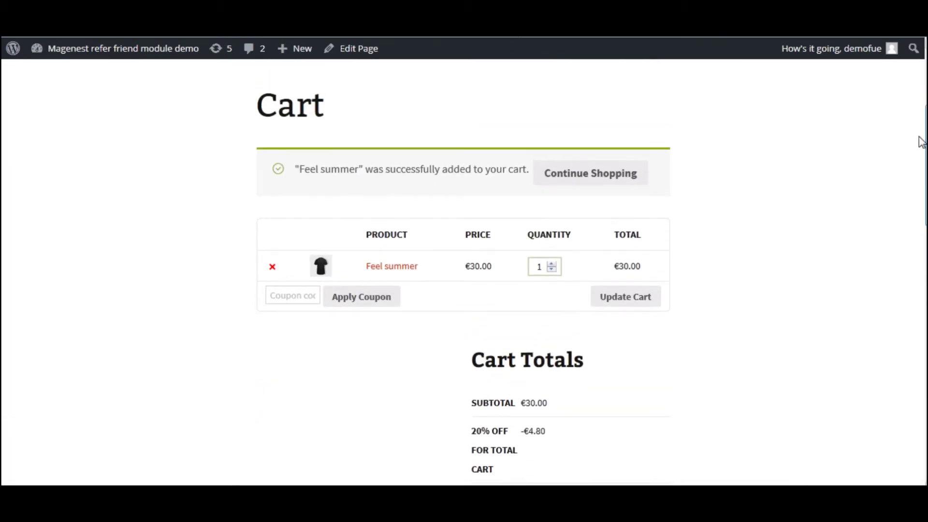
pyautogui.click(637, 299)
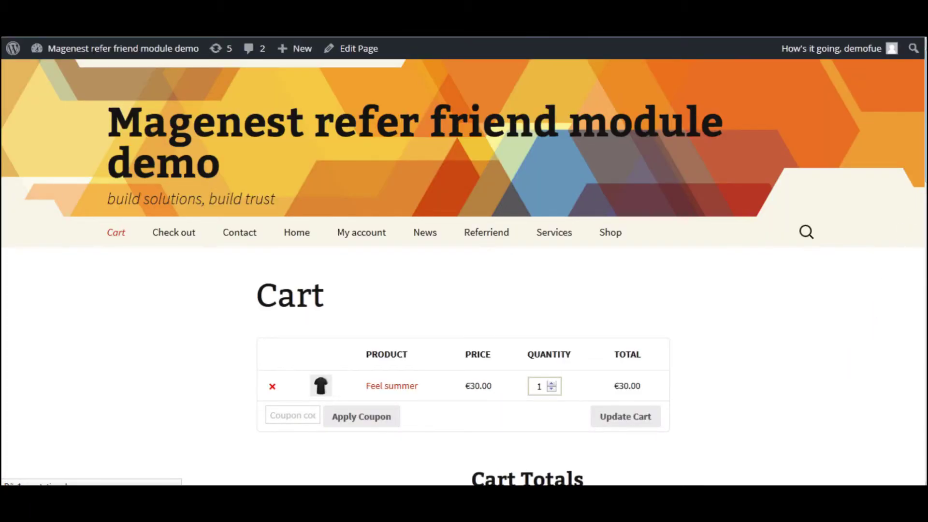
pyautogui.scroll(-3, 918, 203)
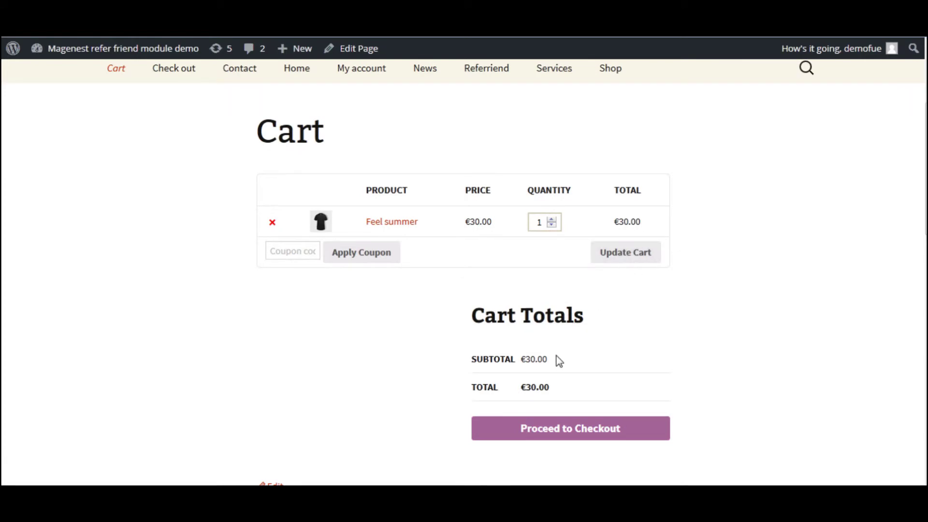
# Check out the cart, placing the order with Cheque Payment, and review the details of the received order.
pyautogui.click(554, 427)
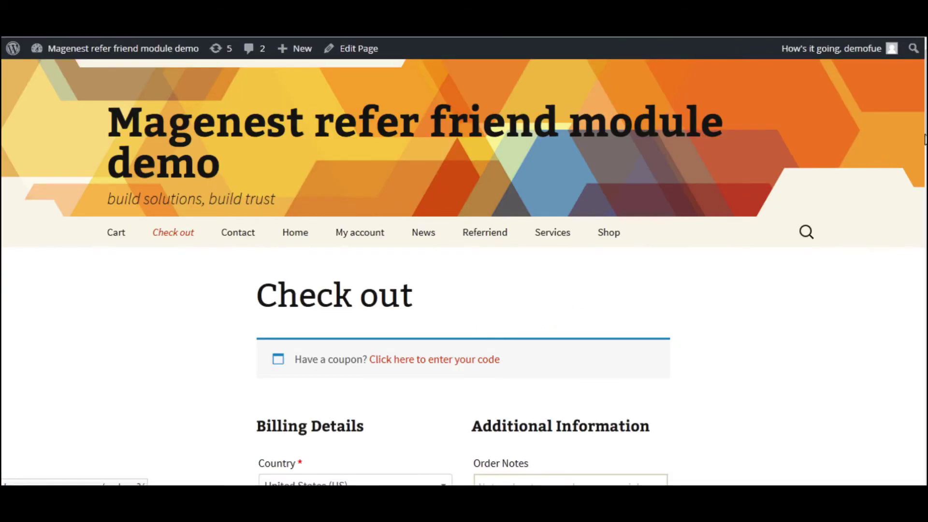
pyautogui.scroll(-5, 479, 242)
pyautogui.scroll(-3, 461, 274)
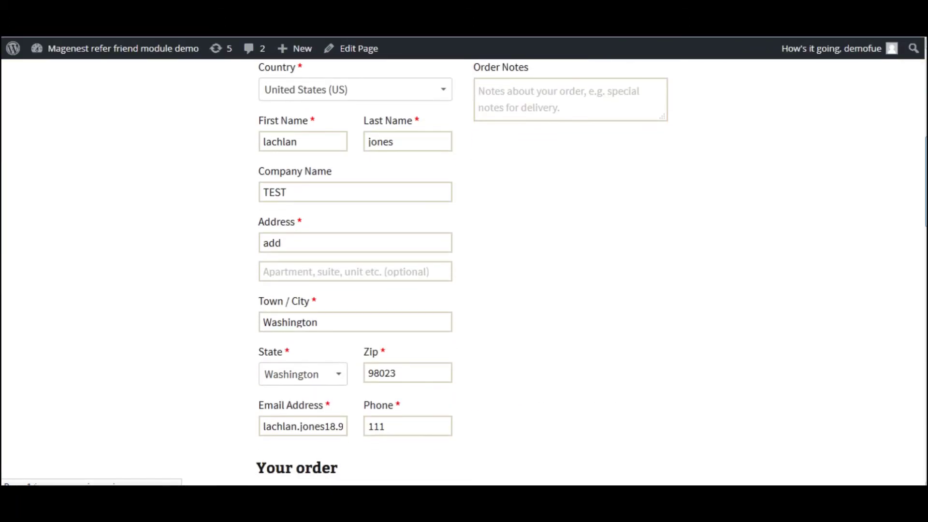
pyautogui.scroll(-8, 461, 275)
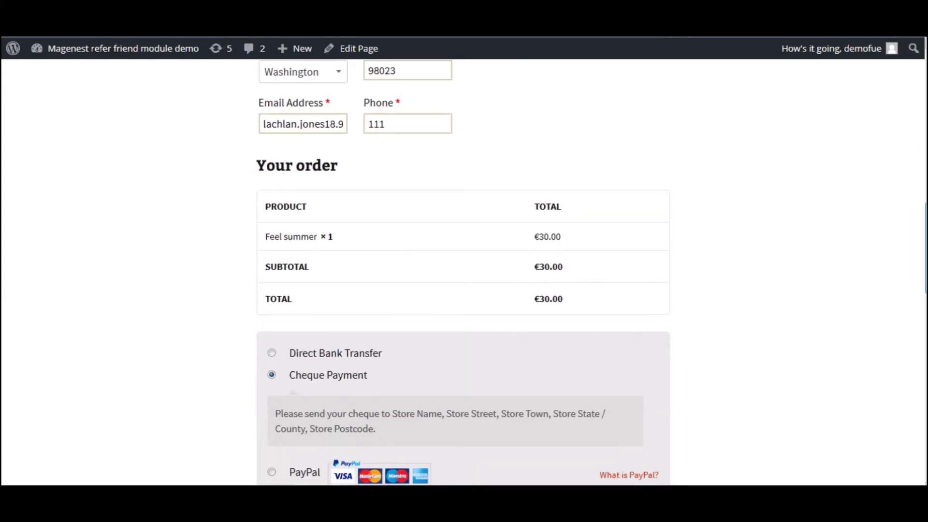
pyautogui.click(651, 414)
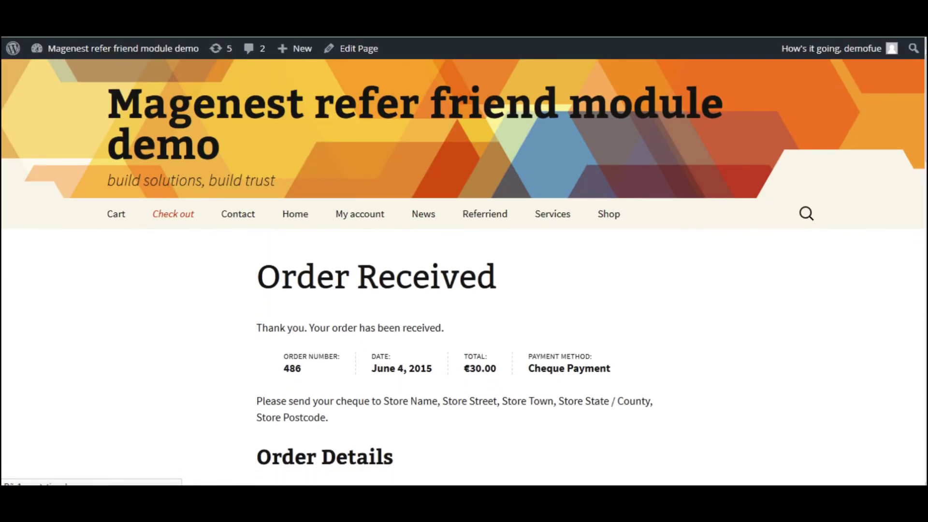
pyautogui.scroll(-8, 924, 268)
pyautogui.scroll(-4, 924, 267)
pyautogui.scroll(12, 919, 307)
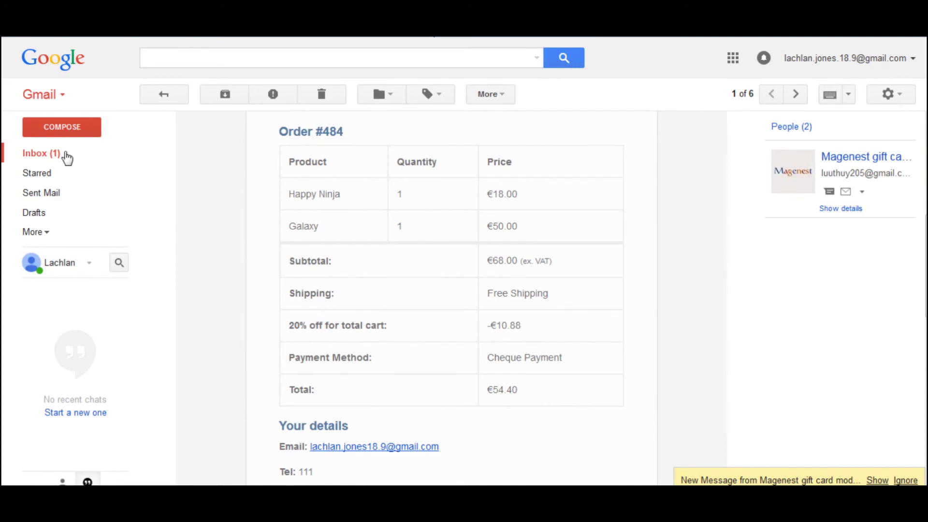
# Switch to Gmail, open the newest order receipt email from the inbox and examine its product and price table.
pyautogui.click(67, 157)
pyautogui.click(459, 172)
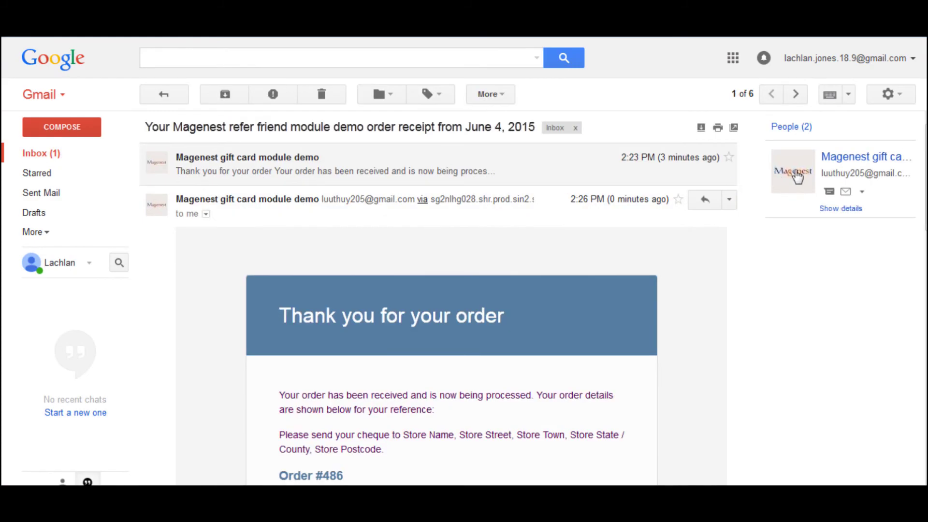
pyautogui.scroll(-3, 451, 298)
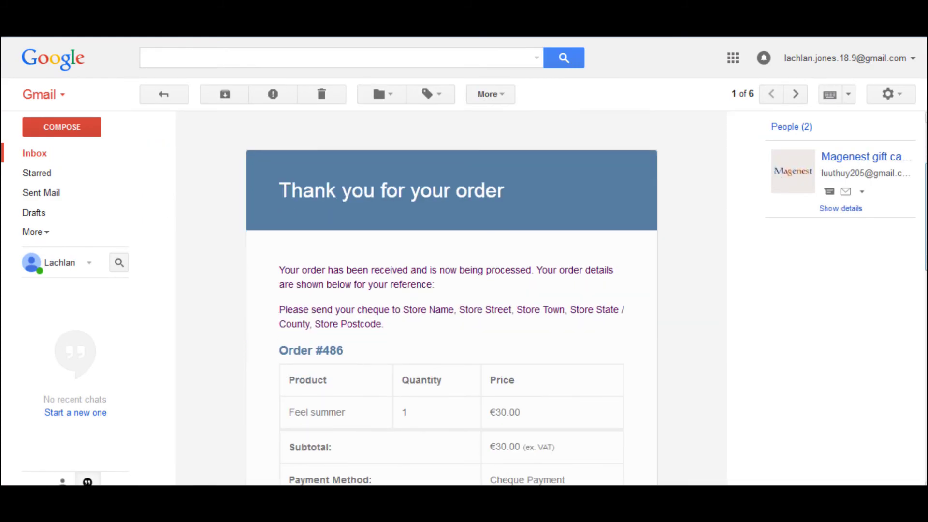
pyautogui.scroll(-3, 451, 297)
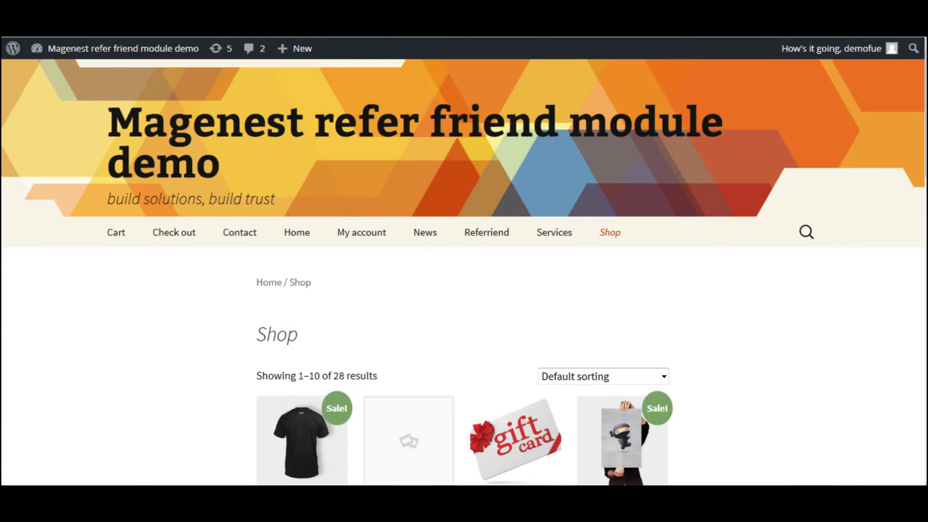
# Return to the storefront's Shop page and look over the product listing.
pyautogui.scroll(-4, 429, 363)
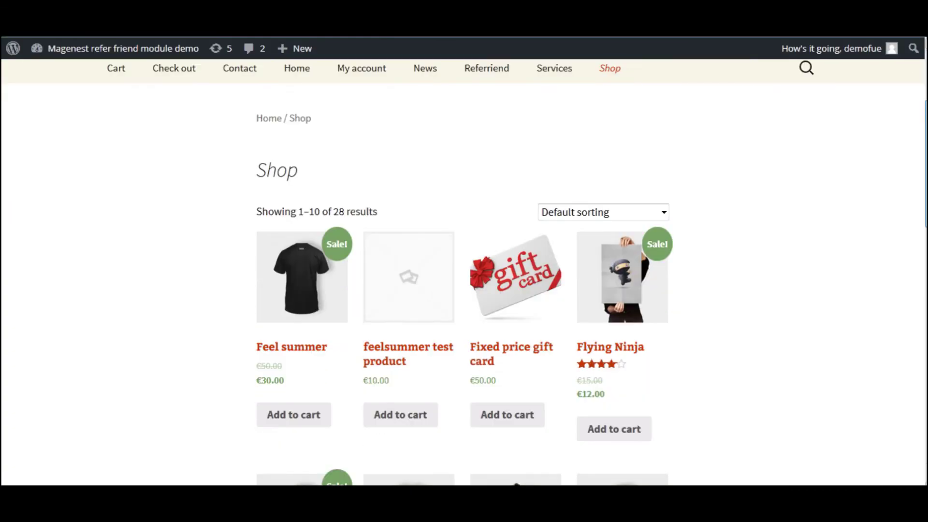